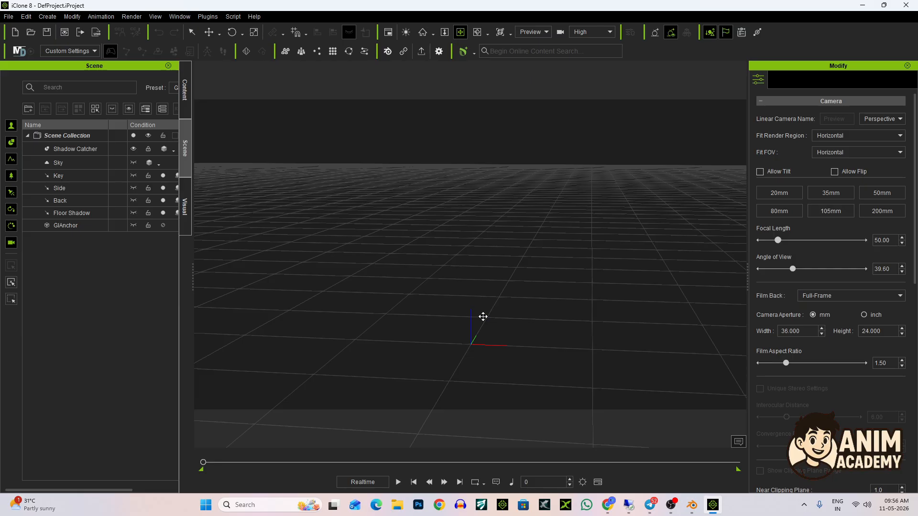
{"action": "right_click_drag", "start_coordinate": [483, 317], "coordinate": [529, 301]}
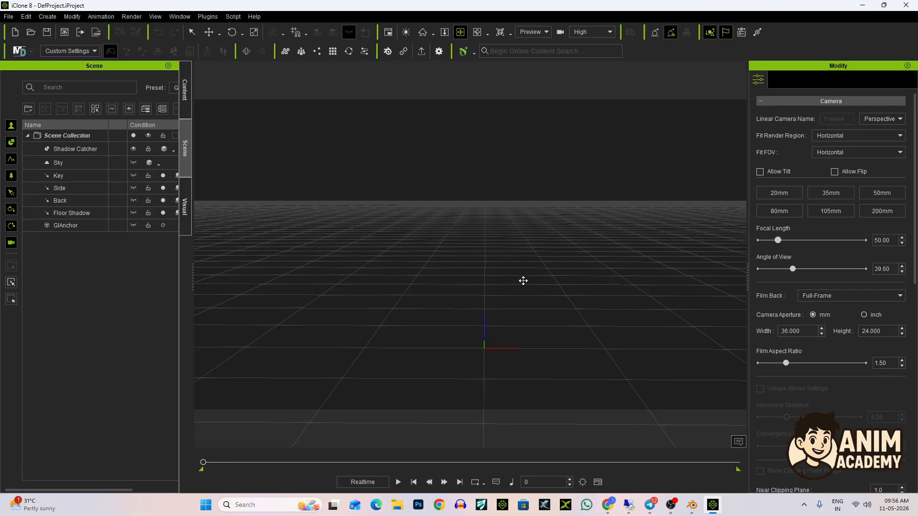
{"action": "right_click_drag", "start_coordinate": [526, 274], "coordinate": [540, 290]}
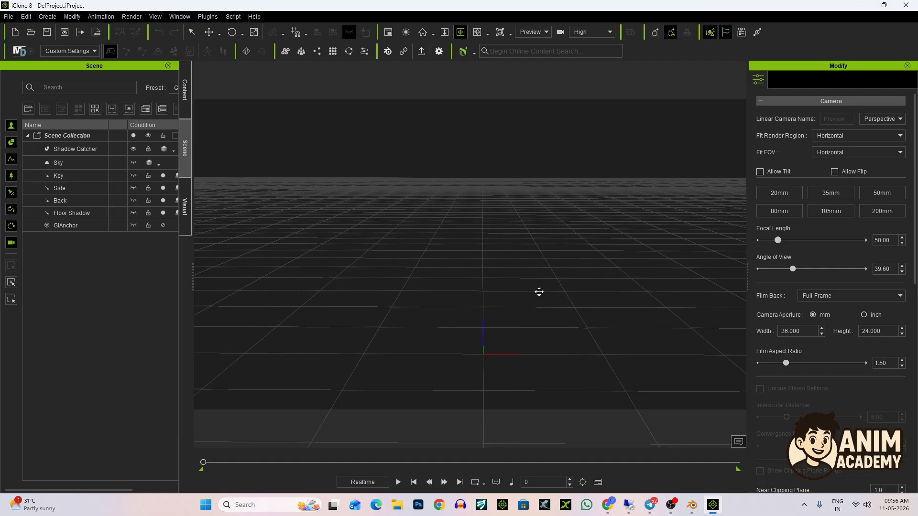
{"action": "mouse_move", "coordinate": [545, 296]}
{"action": "right_mouse_down"}
{"action": "mouse_move", "coordinate": [526, 297]}
{"action": "mouse_move", "coordinate": [546, 302]}
{"action": "right_mouse_up"}
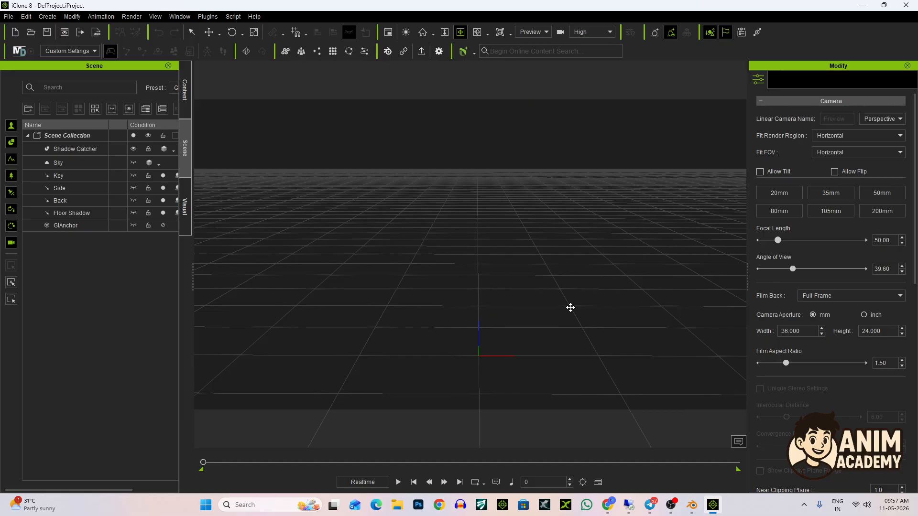
Switch to Chrome and search Google Images for "hat png transparent"
{"action": "left_click", "coordinate": [607, 505]}
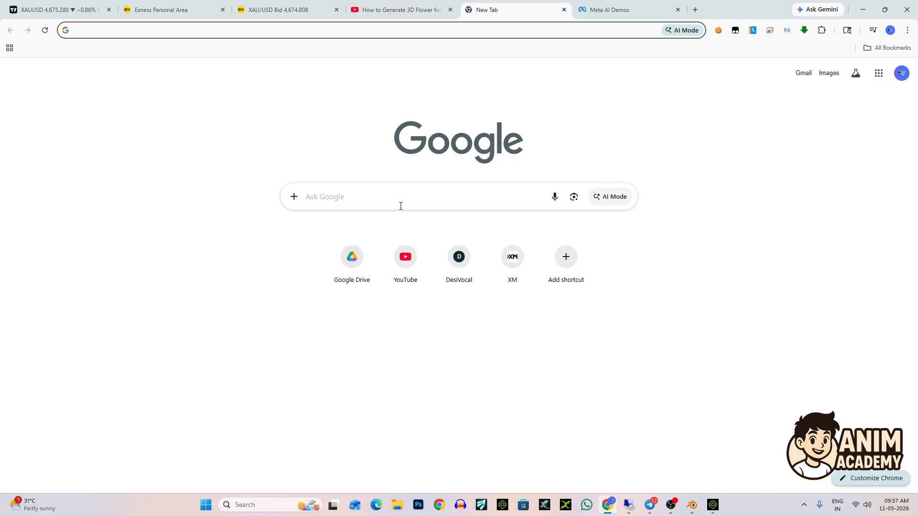
{"action": "left_click", "coordinate": [370, 198]}
{"action": "type", "text": "hat"}
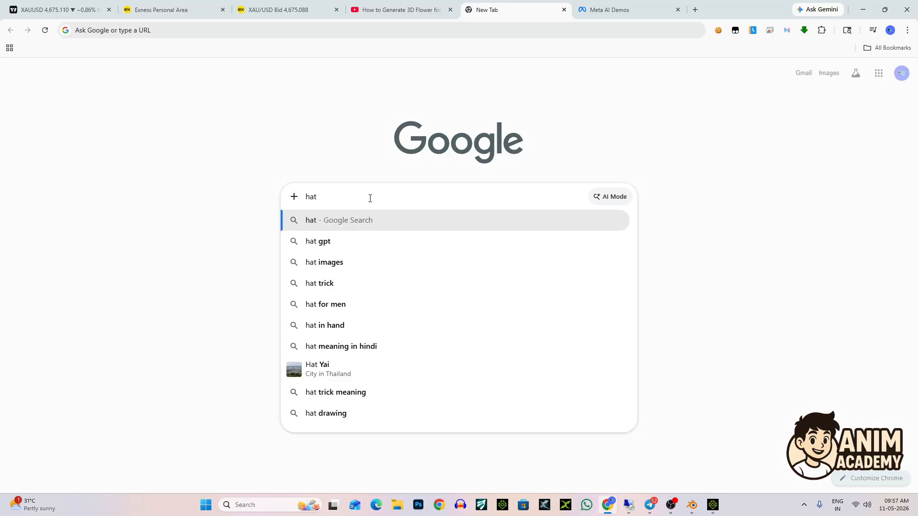
{"action": "type", "text": " png"}
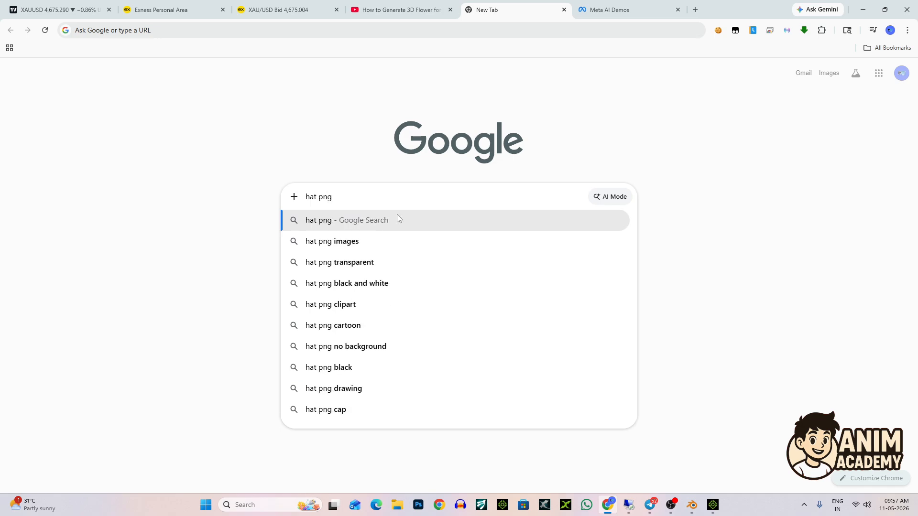
{"action": "left_click", "coordinate": [356, 267]}
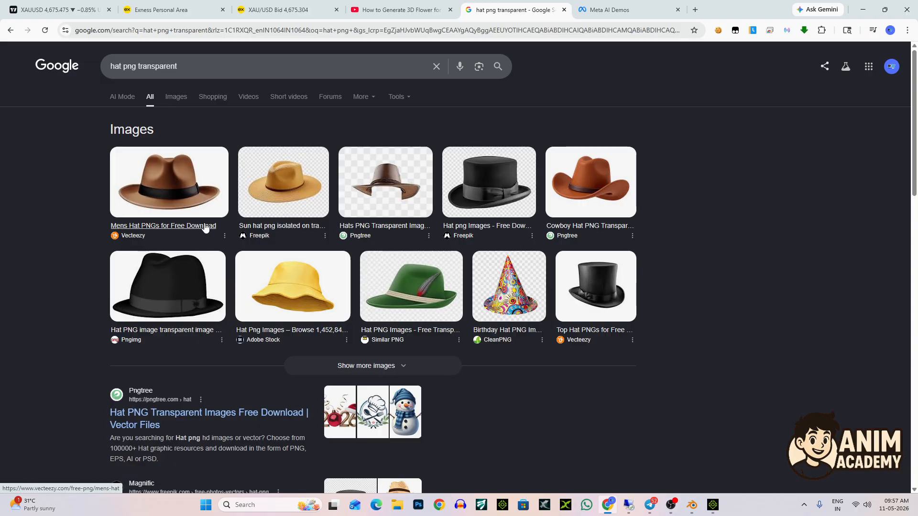
{"action": "left_click", "coordinate": [178, 101]}
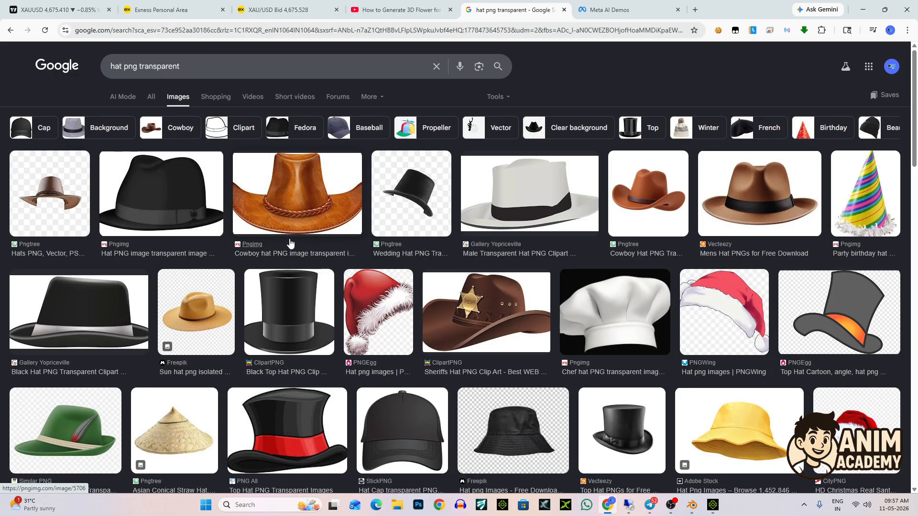
Open the PNGEgg page of the Santa hat image result and dismiss its ad pop-up
{"action": "left_click", "coordinate": [372, 337]}
{"action": "left_click", "coordinate": [861, 354]}
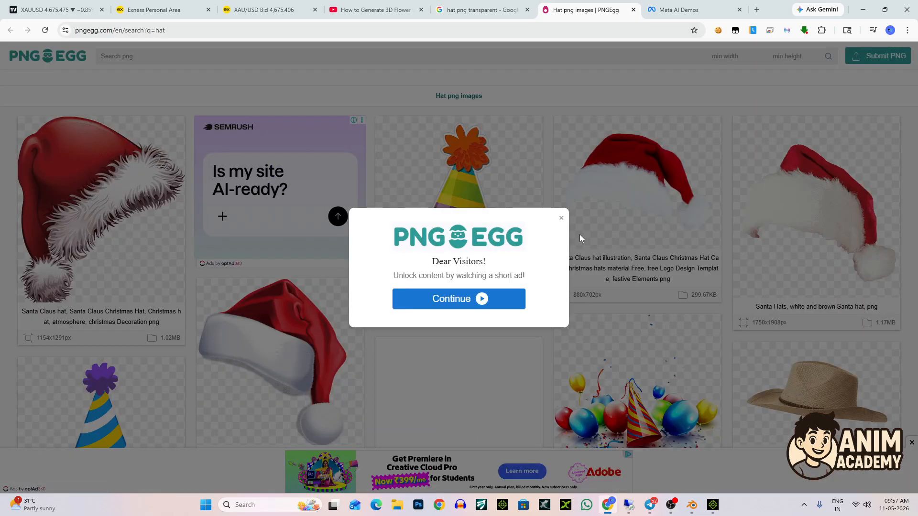
{"action": "left_click", "coordinate": [562, 219]}
Browse the hat images and open the brown "Cowboy hat Straw hat Sombrero" PNG with the studded band
{"action": "scroll", "coordinate": [493, 160], "scroll_direction": "down", "scroll_amount": 4}
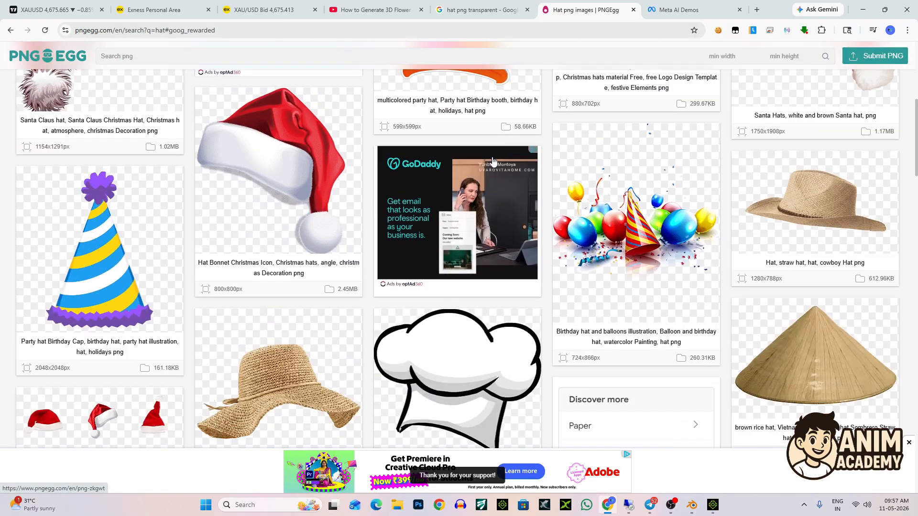
{"action": "scroll", "coordinate": [492, 160], "scroll_direction": "down", "scroll_amount": 3}
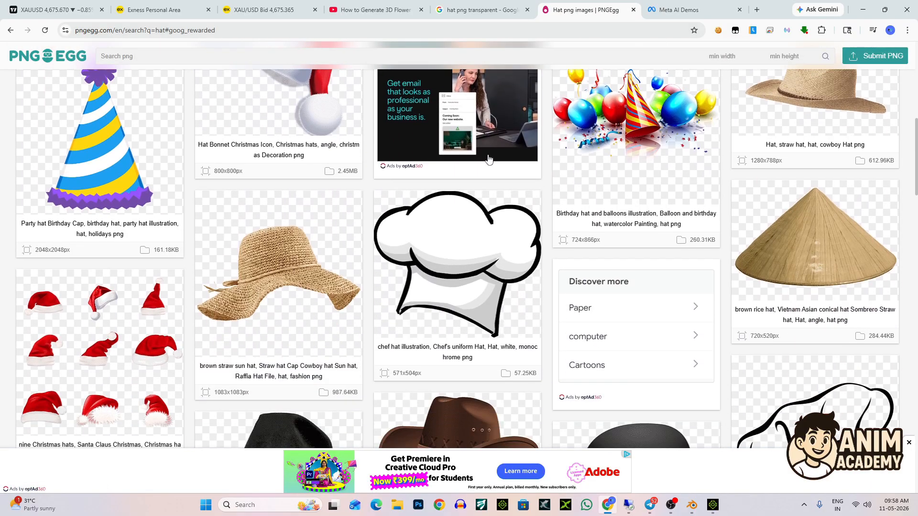
{"action": "scroll", "coordinate": [489, 160], "scroll_direction": "down", "scroll_amount": 4}
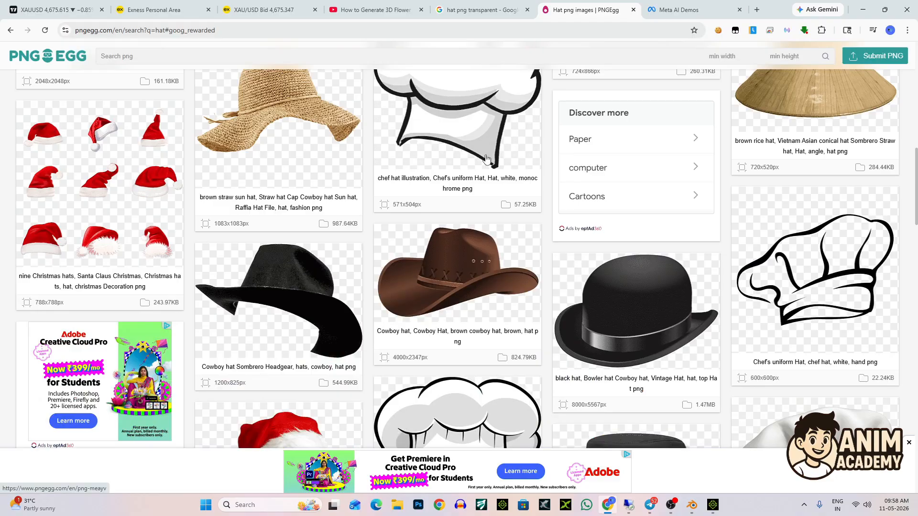
{"action": "scroll", "coordinate": [486, 159], "scroll_direction": "down", "scroll_amount": 1}
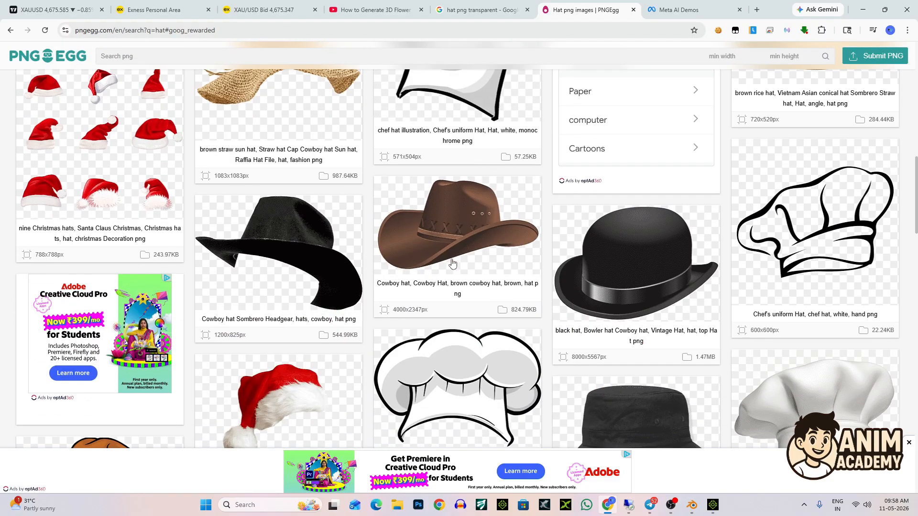
{"action": "scroll", "coordinate": [464, 220], "scroll_direction": "down", "scroll_amount": 3}
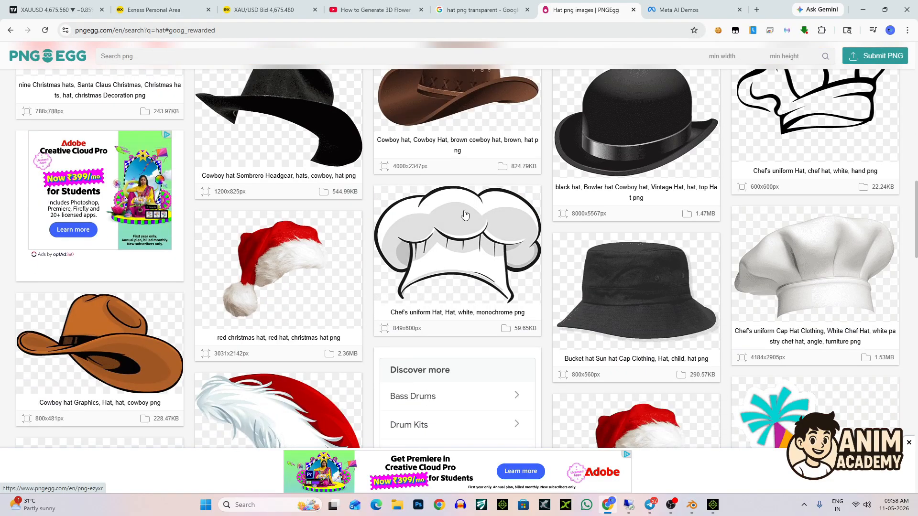
{"action": "scroll", "coordinate": [454, 209], "scroll_direction": "up", "scroll_amount": 2}
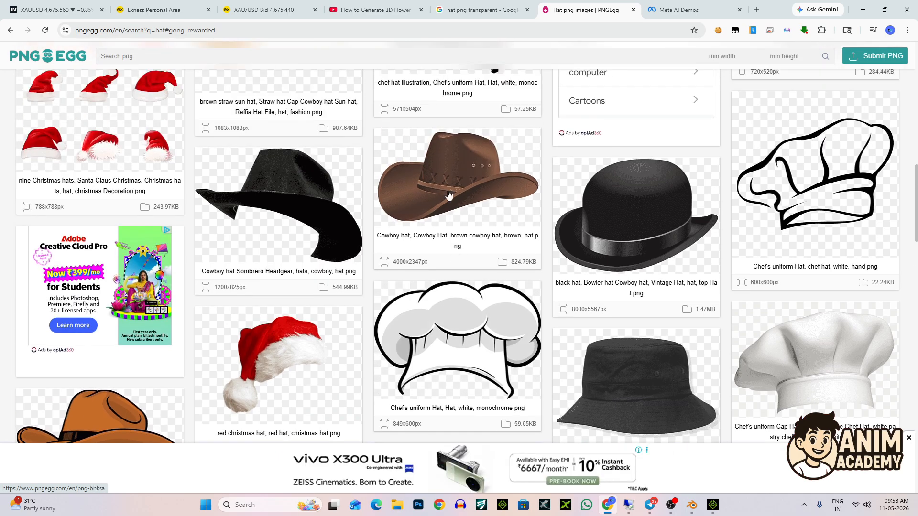
{"action": "scroll", "coordinate": [449, 195], "scroll_direction": "down", "scroll_amount": 9}
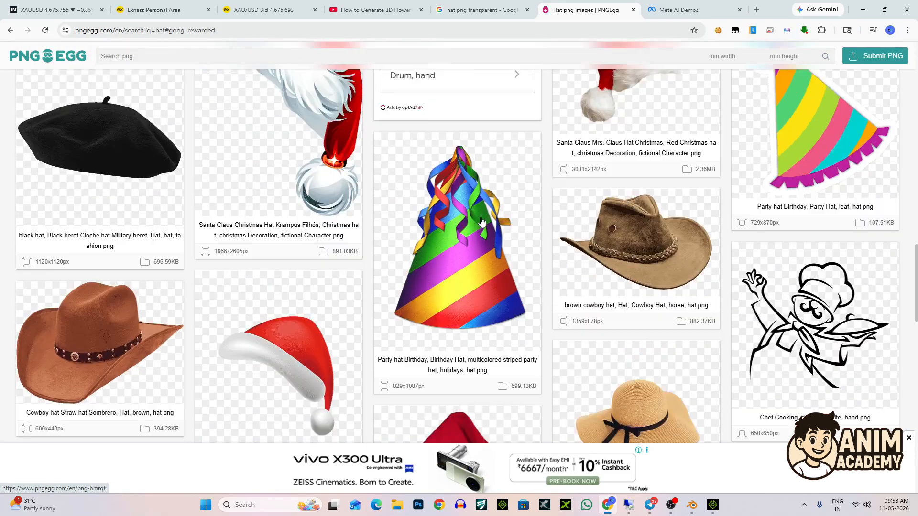
{"action": "scroll", "coordinate": [482, 222], "scroll_direction": "down", "scroll_amount": 2}
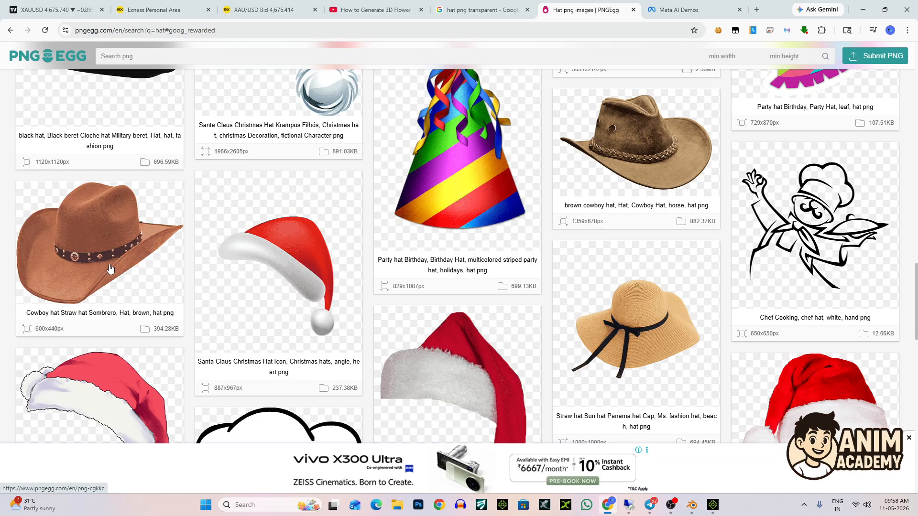
{"action": "scroll", "coordinate": [276, 251], "scroll_direction": "up", "scroll_amount": 4}
{"action": "scroll", "coordinate": [283, 262], "scroll_direction": "down", "scroll_amount": 3}
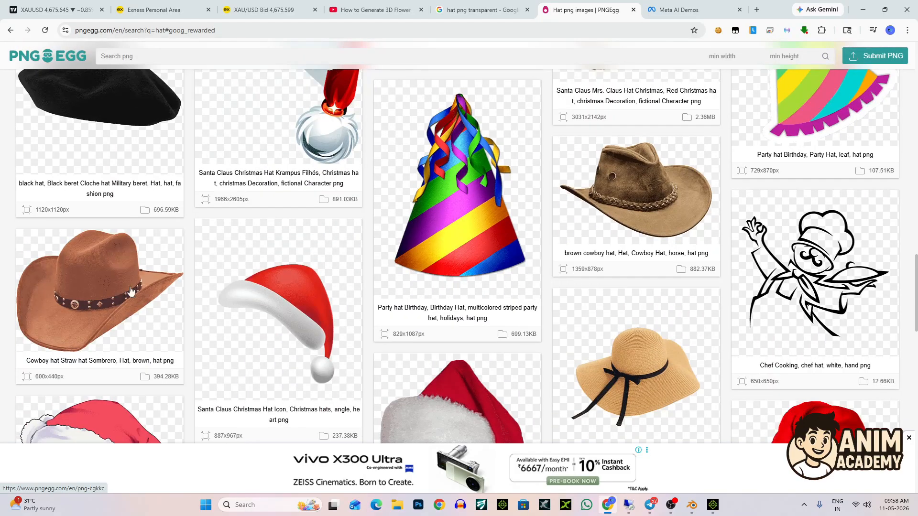
{"action": "left_click", "coordinate": [448, 256]}
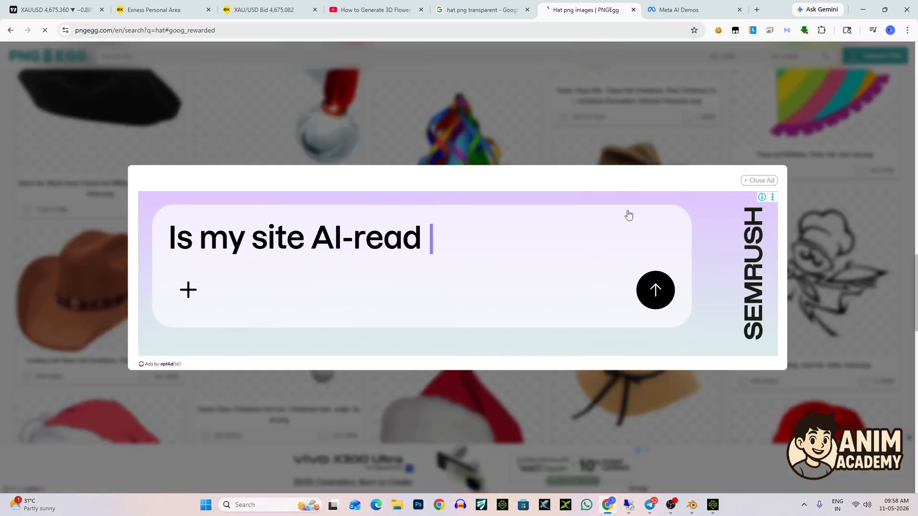
Download the brown cowboy hat PNG for free, completing the human check by picking the symbols in the requested order
{"action": "scroll", "coordinate": [476, 250], "scroll_direction": "down", "scroll_amount": 5}
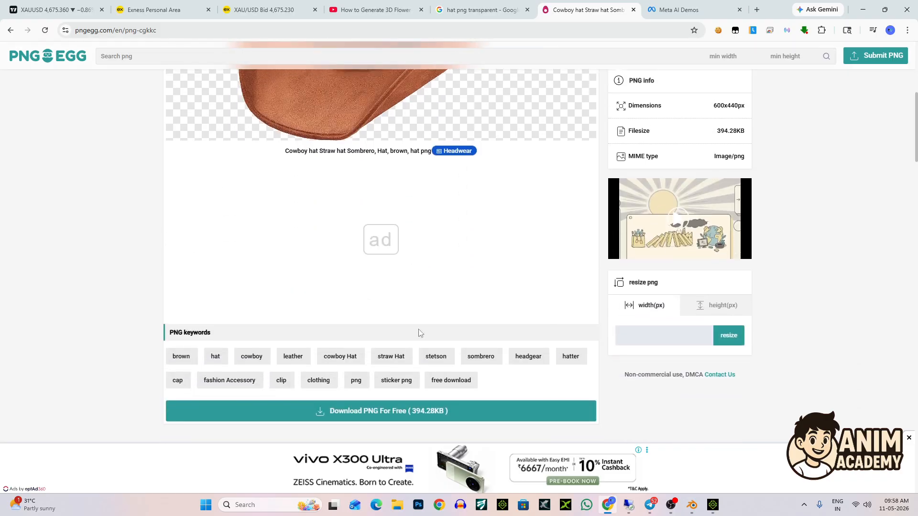
{"action": "left_click", "coordinate": [397, 411]}
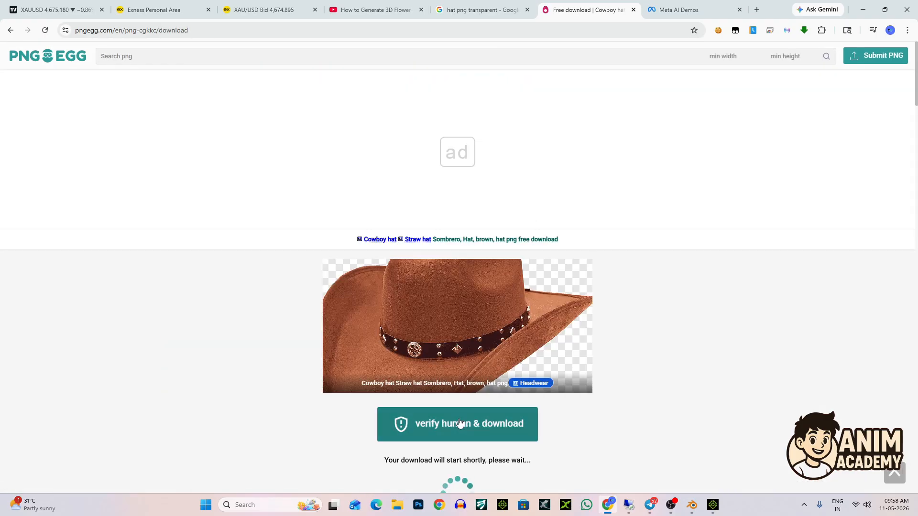
{"action": "left_click", "coordinate": [459, 423]}
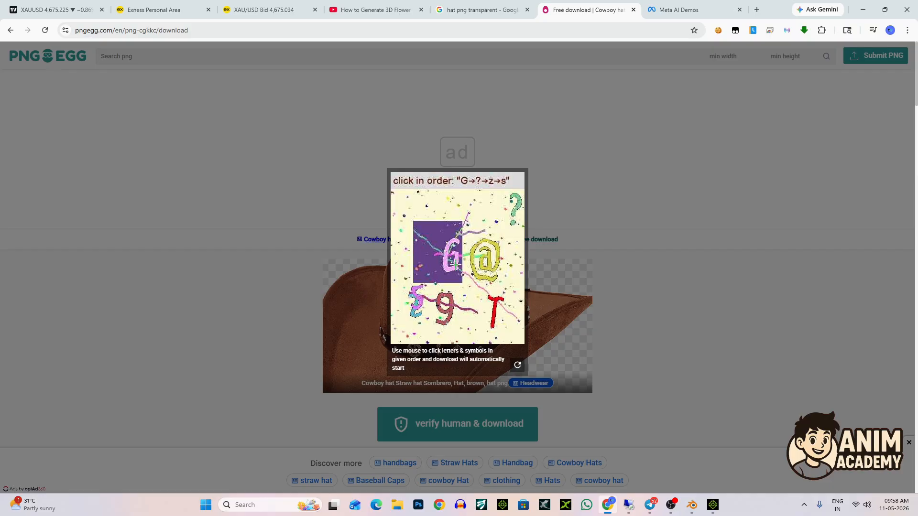
{"action": "left_click", "coordinate": [456, 265]}
{"action": "left_click", "coordinate": [517, 206]}
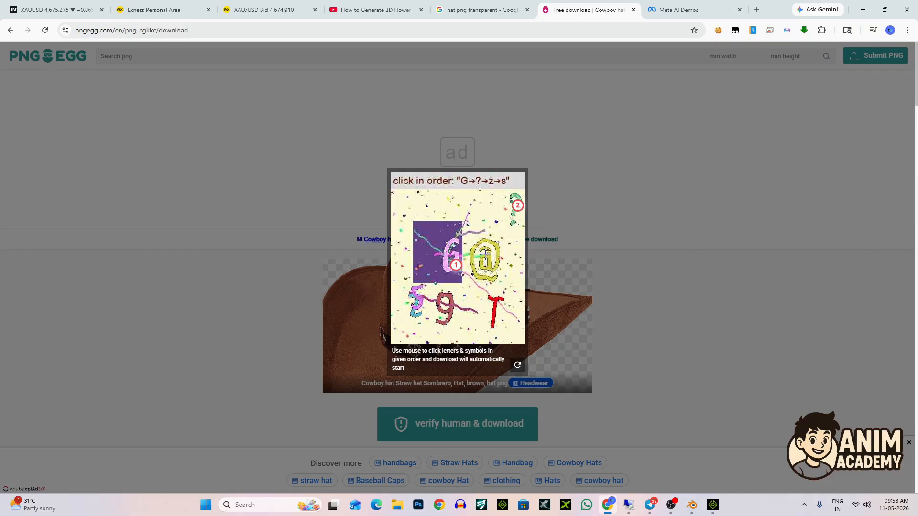
{"action": "left_click", "coordinate": [412, 315]}
{"action": "left_click", "coordinate": [415, 292]}
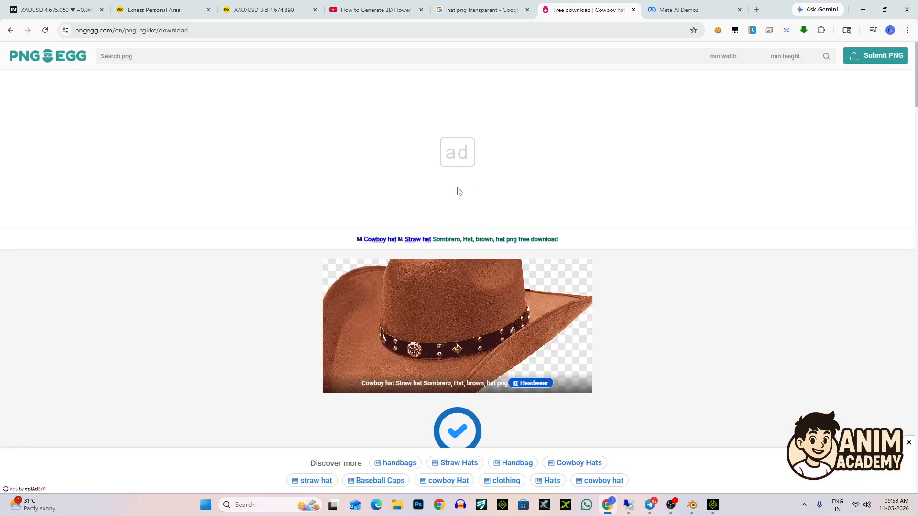
Search PNGEgg for "Table"
{"action": "scroll", "coordinate": [509, 205], "scroll_direction": "down", "scroll_amount": 10}
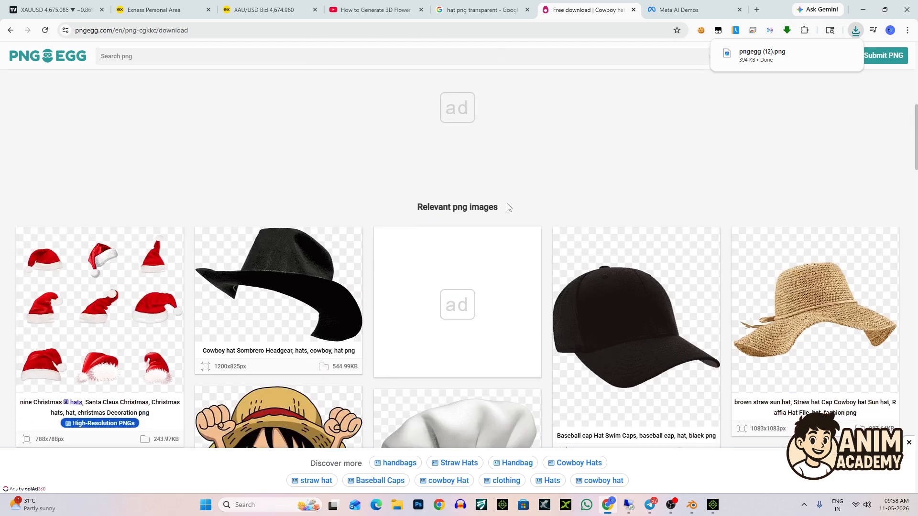
{"action": "scroll", "coordinate": [491, 211], "scroll_direction": "up", "scroll_amount": 6}
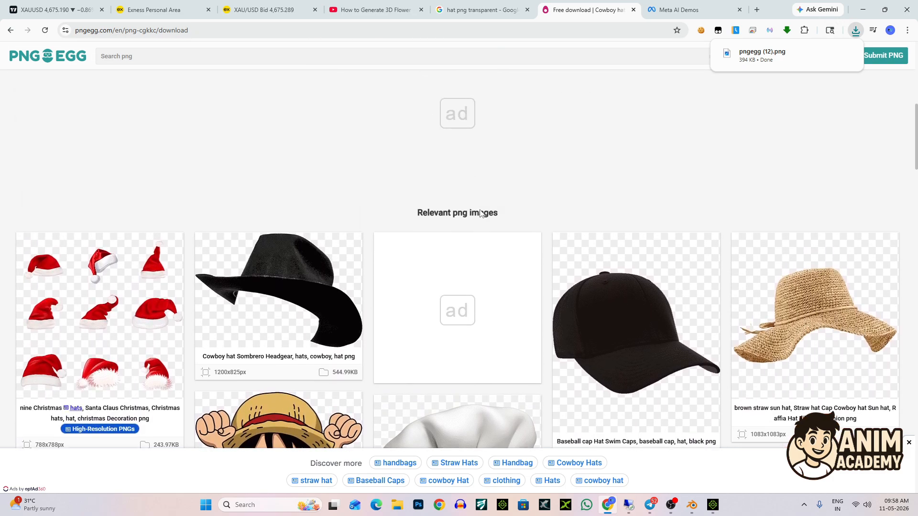
{"action": "left_click", "coordinate": [344, 57]}
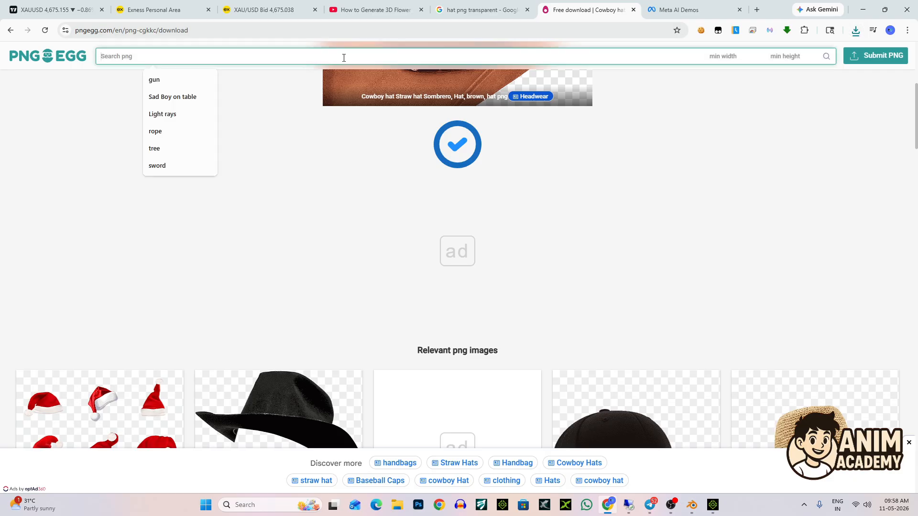
{"action": "type", "text": "Tab"}
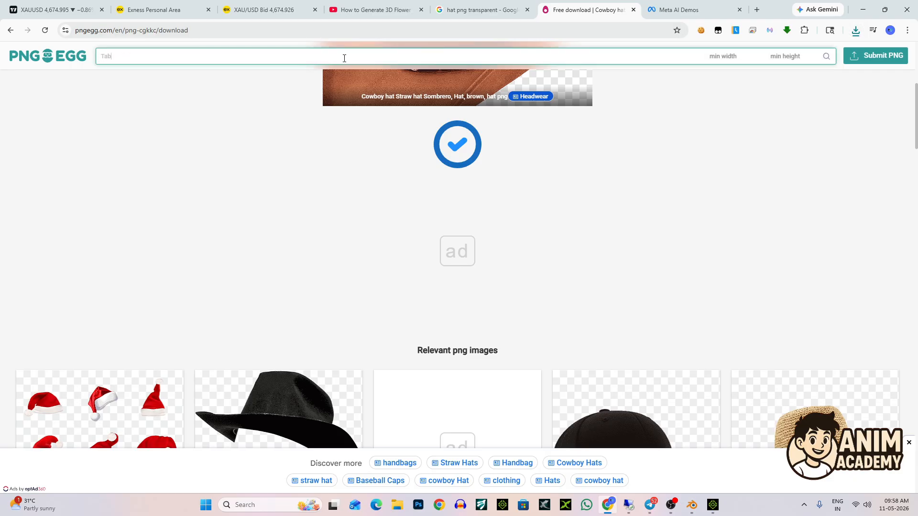
{"action": "type", "text": "le"}
{"action": "left_click", "coordinate": [825, 57]}
Browse the table images and open the oval wooden dining table PNG with carved pedestal legs
{"action": "scroll", "coordinate": [521, 159], "scroll_direction": "down", "scroll_amount": 4}
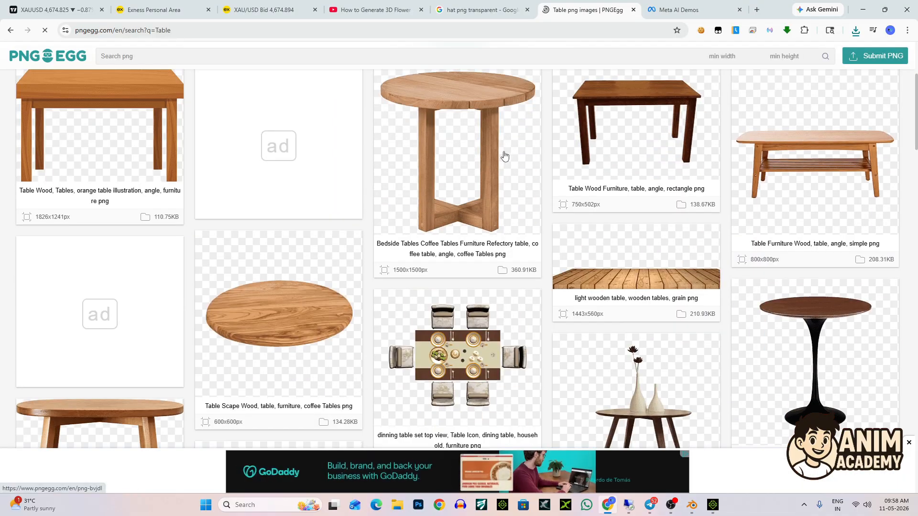
{"action": "scroll", "coordinate": [423, 209], "scroll_direction": "down", "scroll_amount": 2}
{"action": "scroll", "coordinate": [423, 209], "scroll_direction": "down", "scroll_amount": 2}
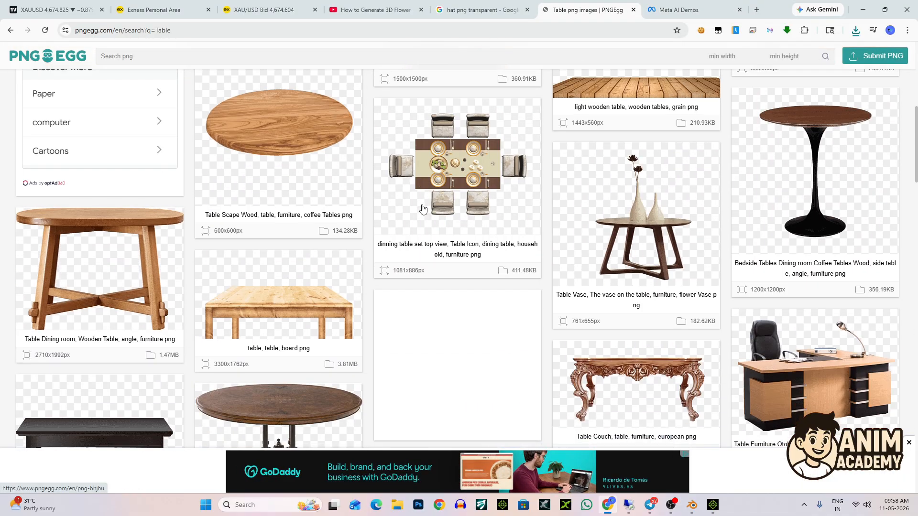
{"action": "scroll", "coordinate": [417, 230], "scroll_direction": "down", "scroll_amount": 2}
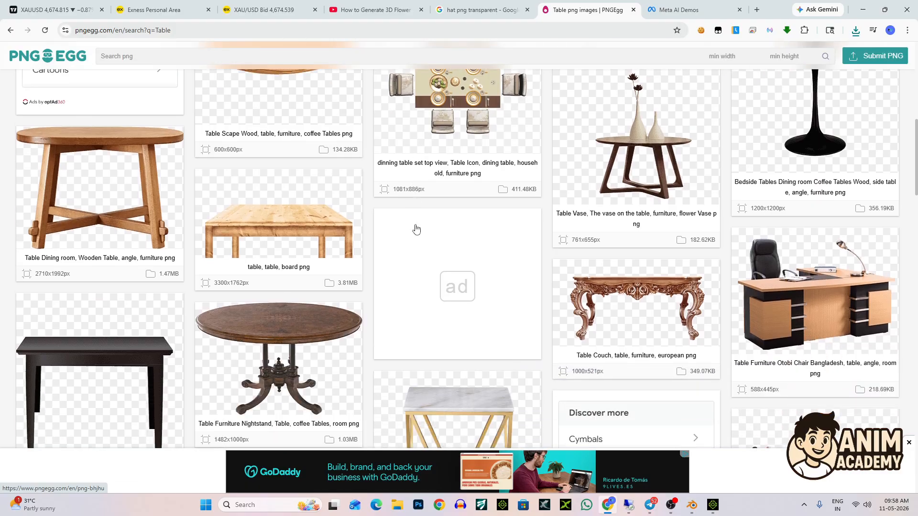
{"action": "scroll", "coordinate": [420, 221], "scroll_direction": "down", "scroll_amount": 2}
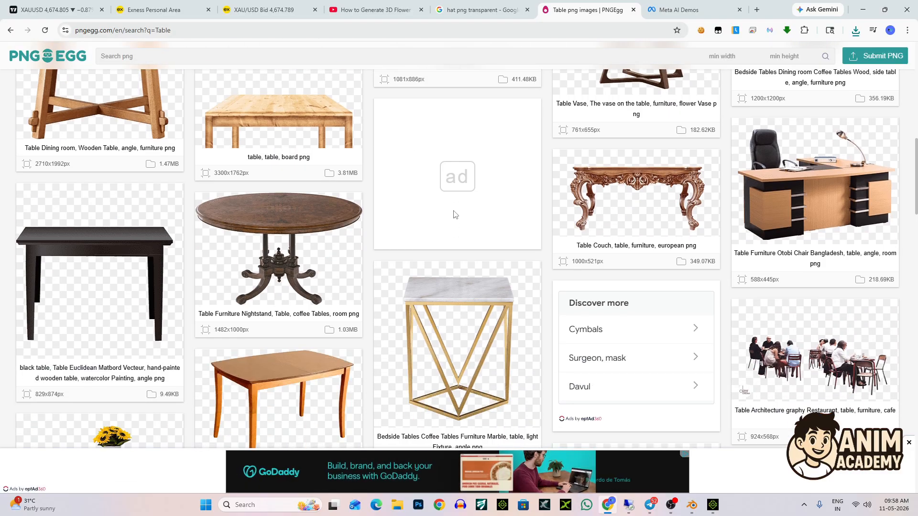
{"action": "scroll", "coordinate": [459, 216], "scroll_direction": "down", "scroll_amount": 4}
{"action": "scroll", "coordinate": [450, 215], "scroll_direction": "down", "scroll_amount": 3}
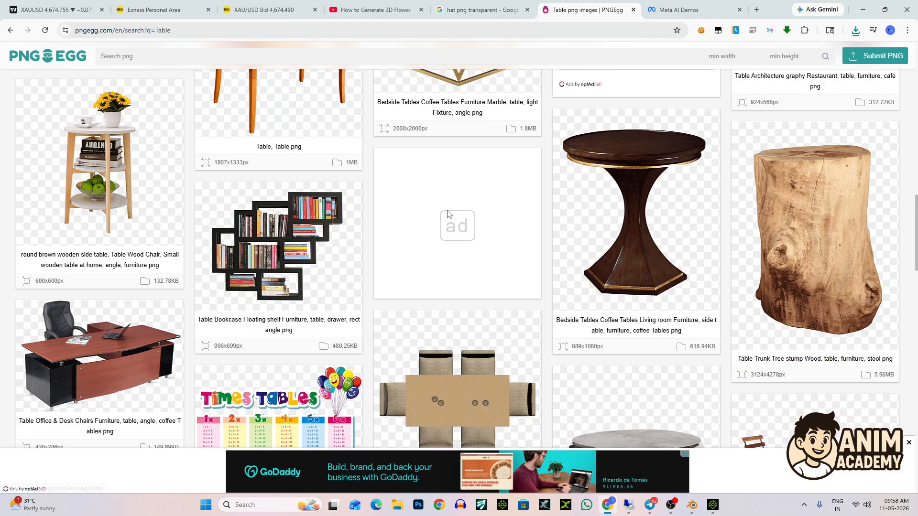
{"action": "scroll", "coordinate": [447, 213], "scroll_direction": "down", "scroll_amount": 5}
{"action": "scroll", "coordinate": [442, 210], "scroll_direction": "down", "scroll_amount": 4}
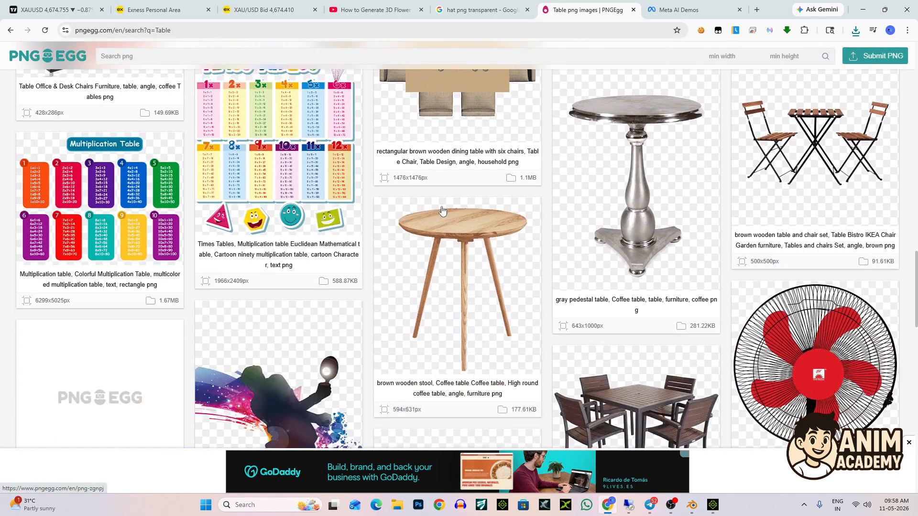
{"action": "scroll", "coordinate": [442, 209], "scroll_direction": "down", "scroll_amount": 7}
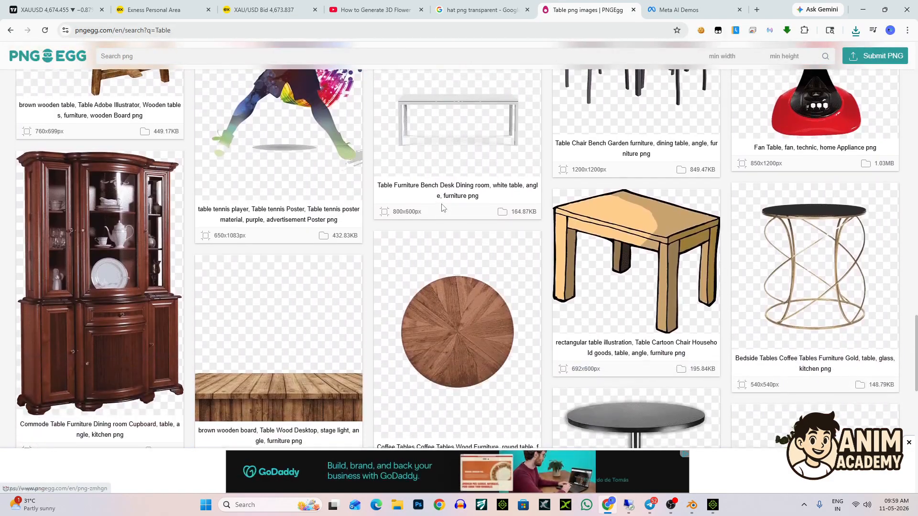
{"action": "scroll", "coordinate": [442, 208], "scroll_direction": "up", "scroll_amount": 5}
{"action": "scroll", "coordinate": [445, 211], "scroll_direction": "down", "scroll_amount": 6}
{"action": "scroll", "coordinate": [444, 210], "scroll_direction": "down", "scroll_amount": 8}
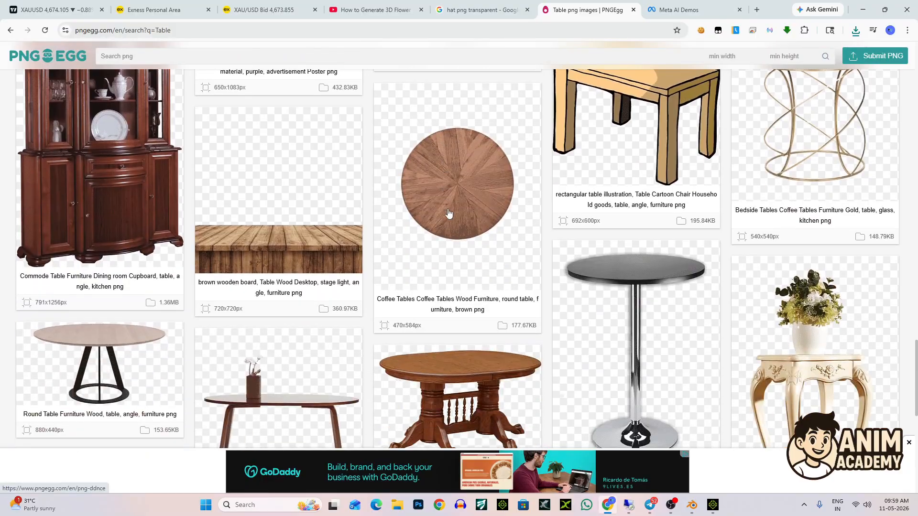
{"action": "scroll", "coordinate": [573, 216], "scroll_direction": "up", "scroll_amount": 4}
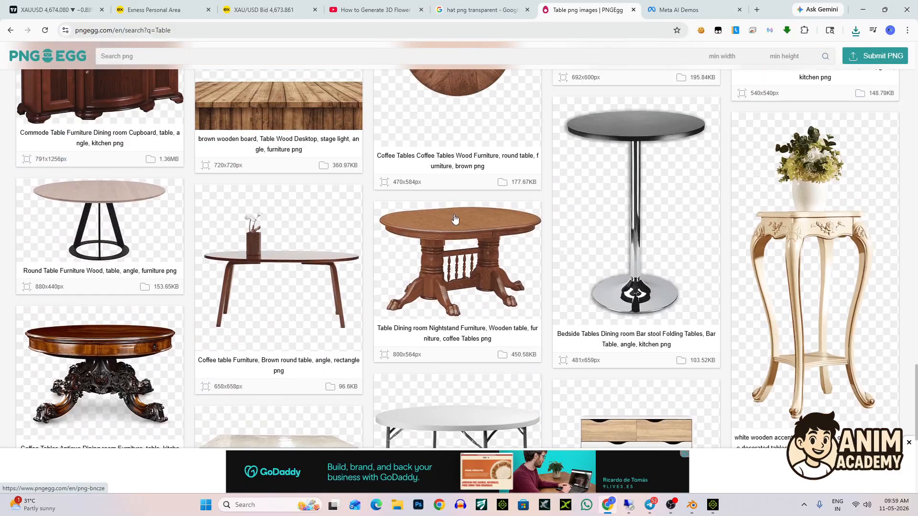
{"action": "left_click", "coordinate": [478, 261]}
Download the oval wooden dining table PNG for free from its image page
{"action": "scroll", "coordinate": [443, 263], "scroll_direction": "down", "scroll_amount": 3}
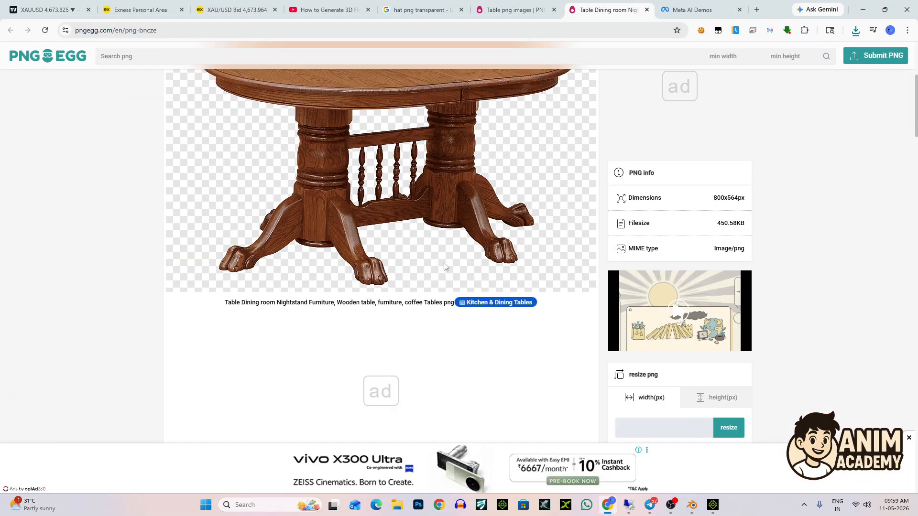
{"action": "scroll", "coordinate": [457, 330], "scroll_direction": "up", "scroll_amount": 2}
{"action": "scroll", "coordinate": [440, 308], "scroll_direction": "down", "scroll_amount": 6}
{"action": "scroll", "coordinate": [421, 316], "scroll_direction": "down", "scroll_amount": 2}
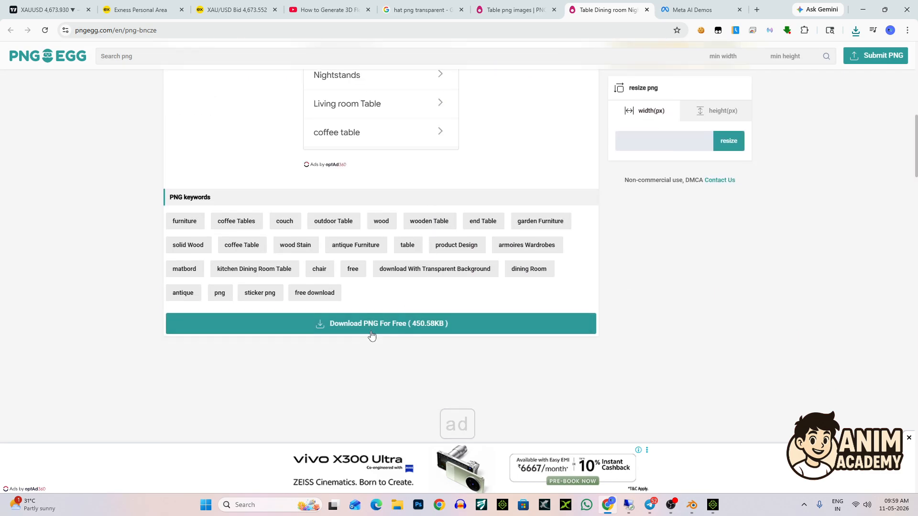
{"action": "left_click", "coordinate": [371, 329]}
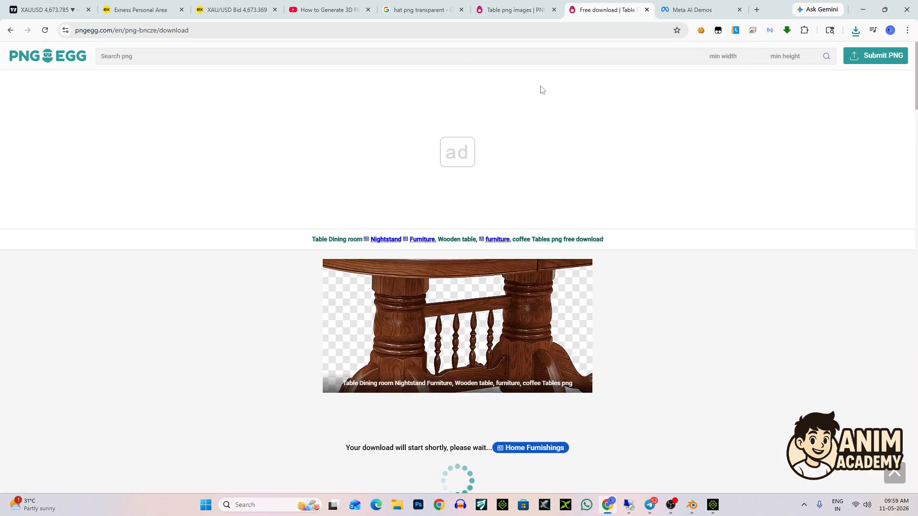
Search PNGEgg for "Flower"
{"action": "left_click", "coordinate": [436, 58]}
{"action": "type", "text": "Fl"}
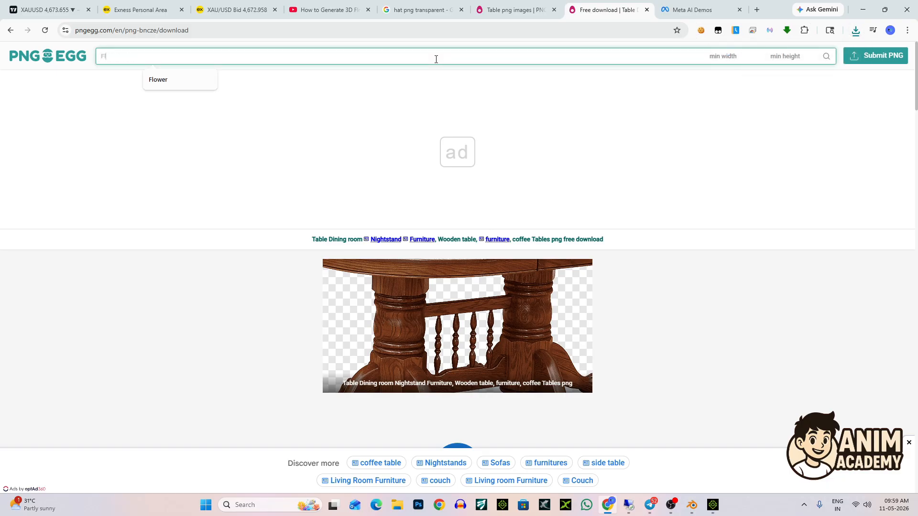
{"action": "type", "text": "ower"}
{"action": "left_click", "coordinate": [829, 57]}
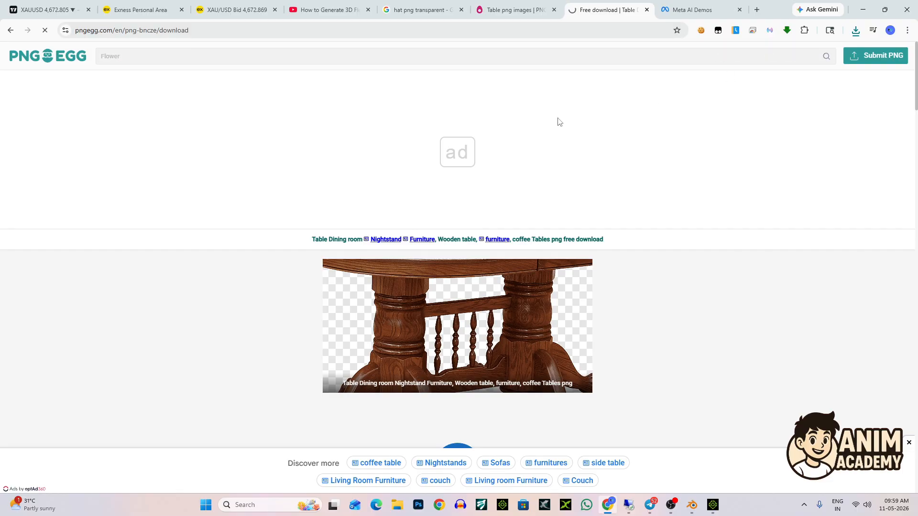
Find the blue lily flower illustration among the flower images and download its PNG for free
{"action": "scroll", "coordinate": [481, 164], "scroll_direction": "down", "scroll_amount": 3}
{"action": "scroll", "coordinate": [478, 167], "scroll_direction": "down", "scroll_amount": 6}
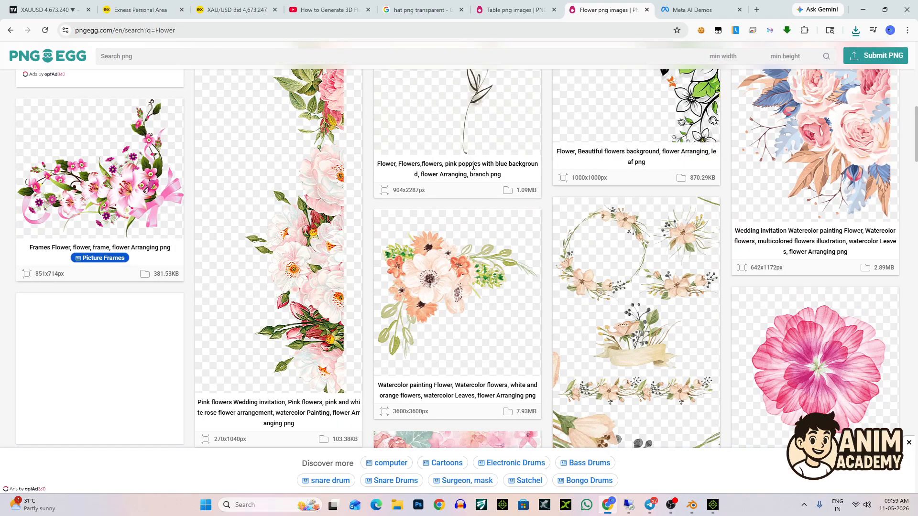
{"action": "scroll", "coordinate": [473, 167], "scroll_direction": "down", "scroll_amount": 8}
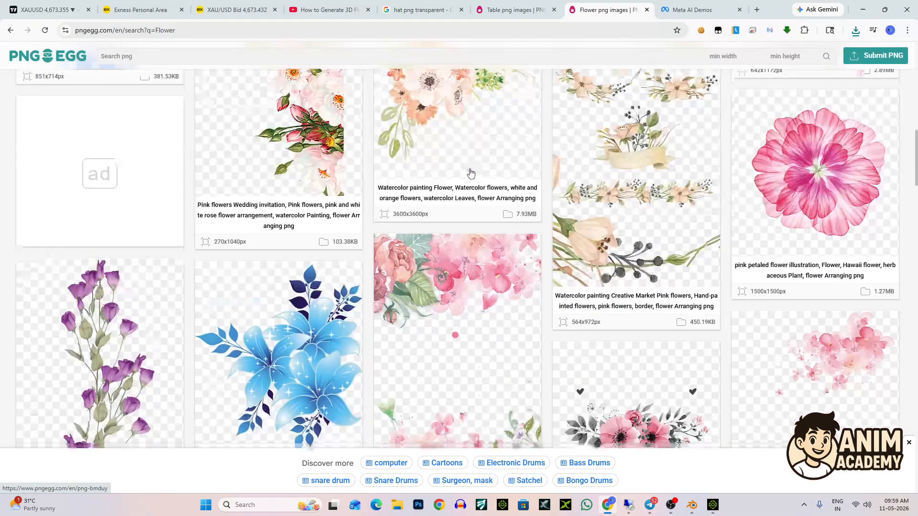
{"action": "scroll", "coordinate": [522, 180], "scroll_direction": "down", "scroll_amount": 1}
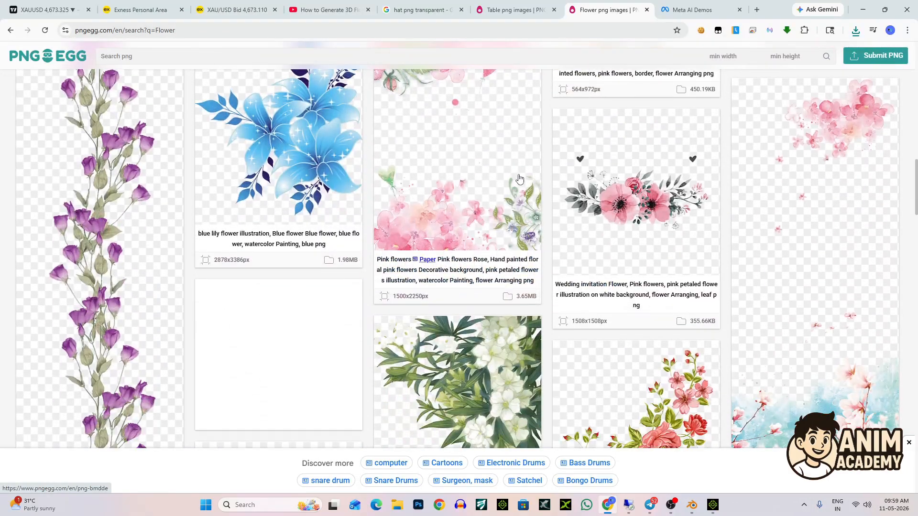
{"action": "scroll", "coordinate": [520, 180], "scroll_direction": "up", "scroll_amount": 2}
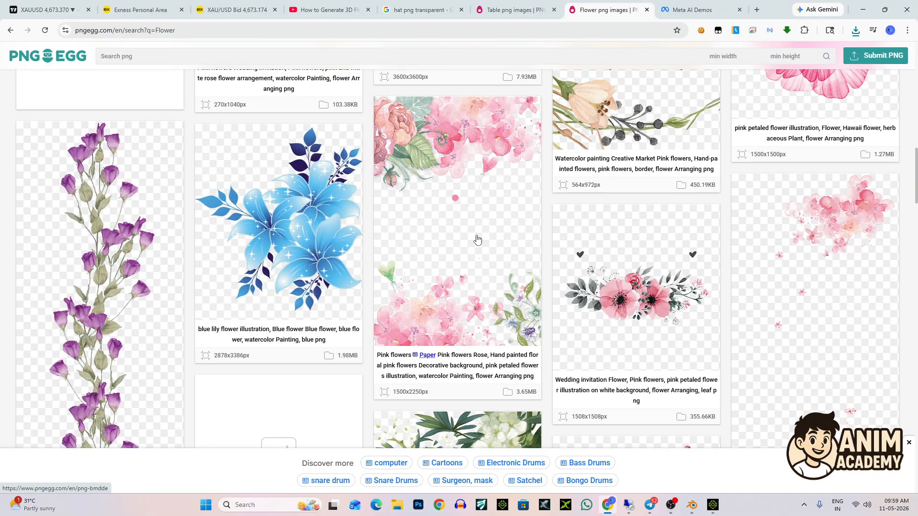
{"action": "scroll", "coordinate": [474, 239], "scroll_direction": "down", "scroll_amount": 1}
{"action": "left_click", "coordinate": [313, 210]}
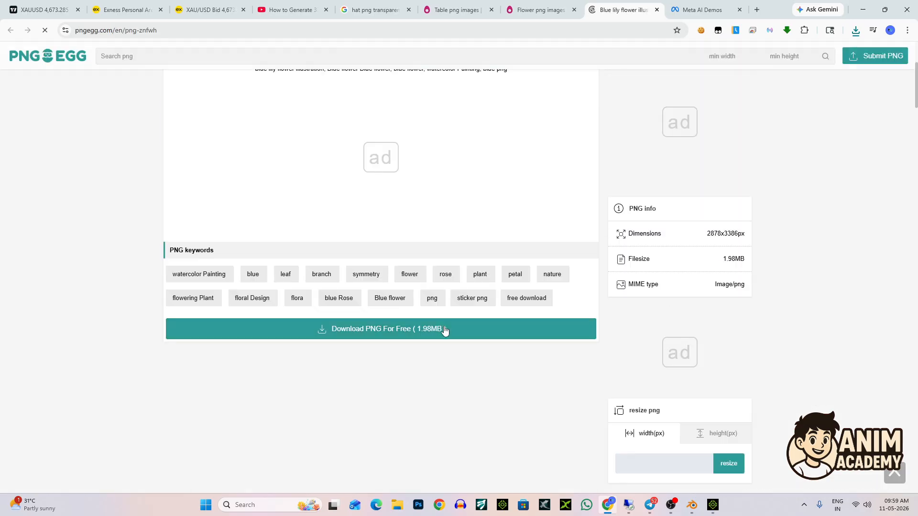
{"action": "scroll", "coordinate": [456, 302], "scroll_direction": "down", "scroll_amount": 10}
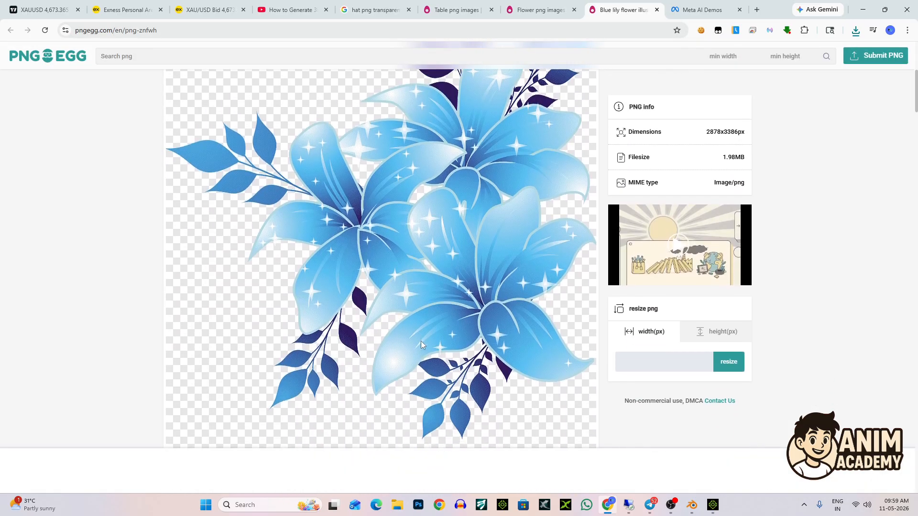
{"action": "left_click", "coordinate": [380, 314]}
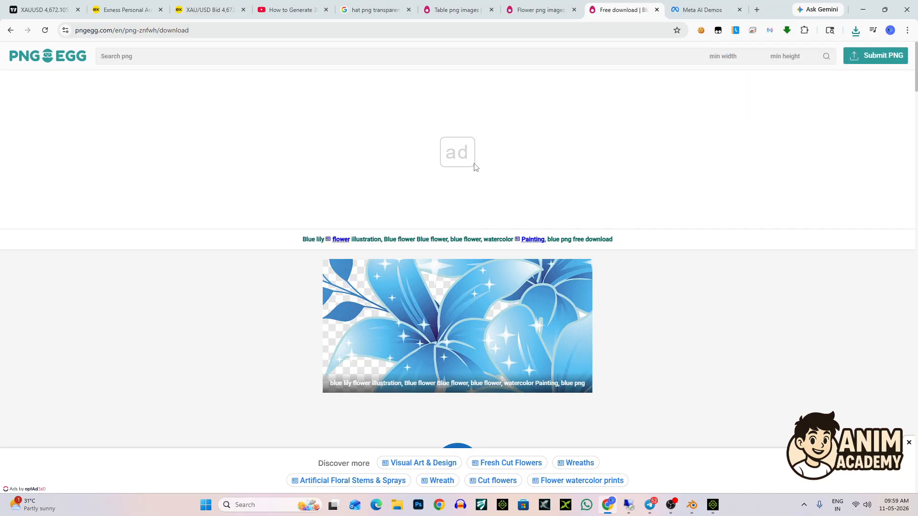
Switch to Meta AI Demos, start creating a 3D scene and upload the table image pngegg (13).png
{"action": "left_click", "coordinate": [702, 9]}
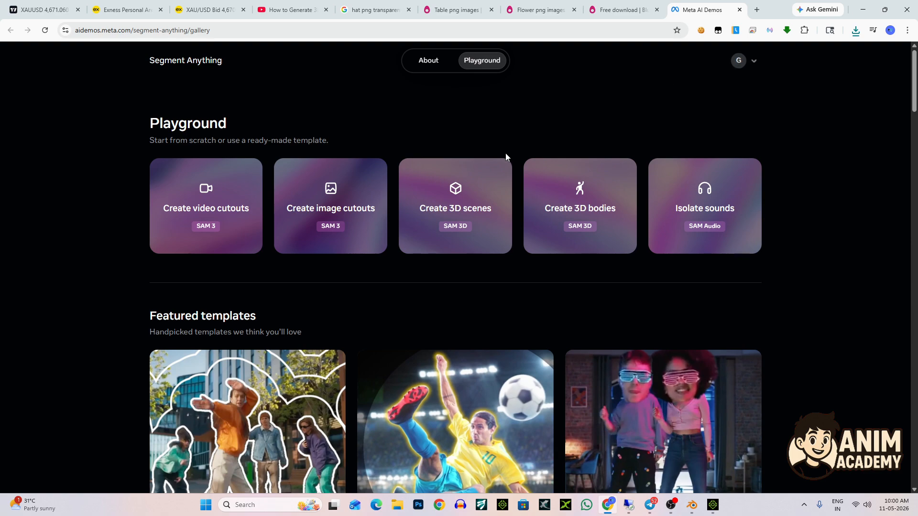
{"action": "left_click", "coordinate": [477, 200]}
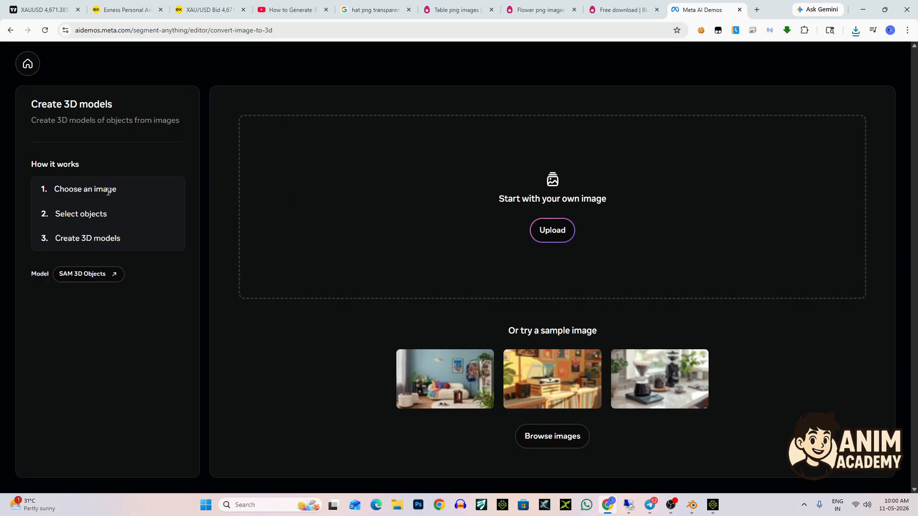
{"action": "left_click", "coordinate": [548, 233]}
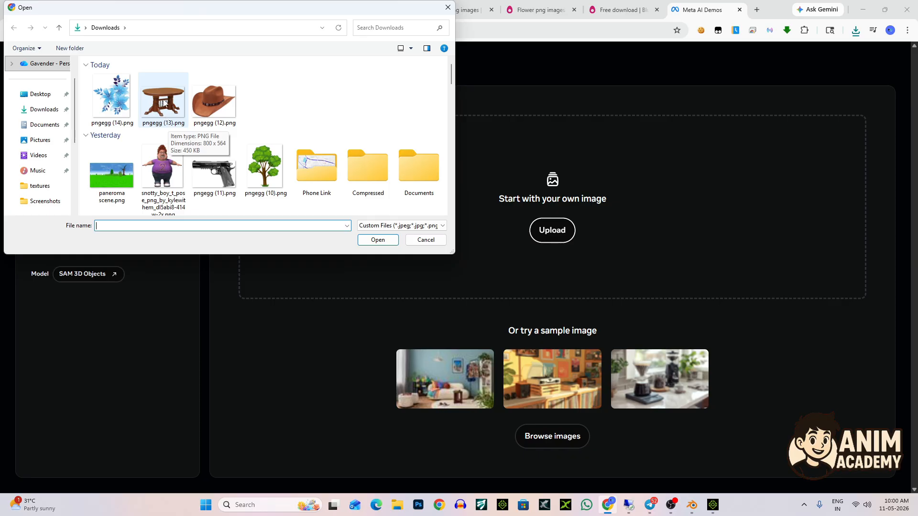
{"action": "left_click", "coordinate": [157, 115]}
{"action": "left_click", "coordinate": [378, 240]}
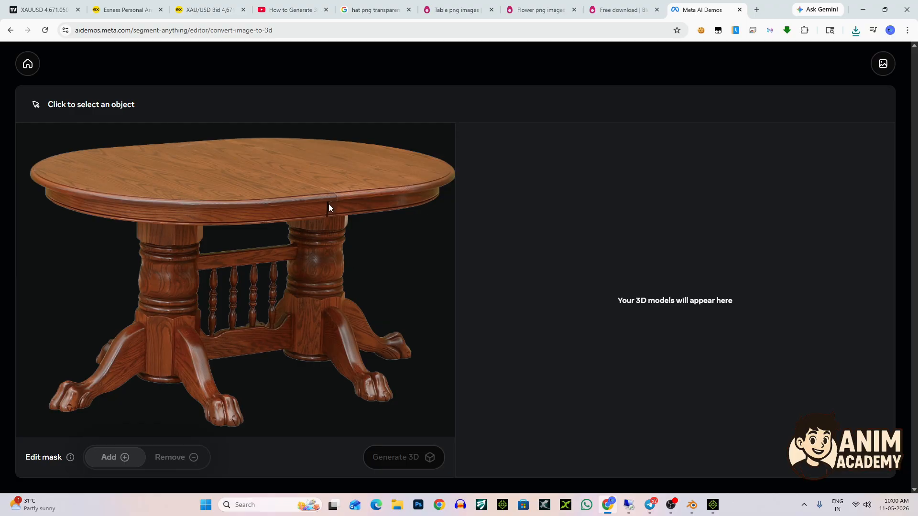
Mask the whole table including its legs, generate its 3D model, dismiss the add-objects tip and inspect the model
{"action": "left_click", "coordinate": [143, 181]}
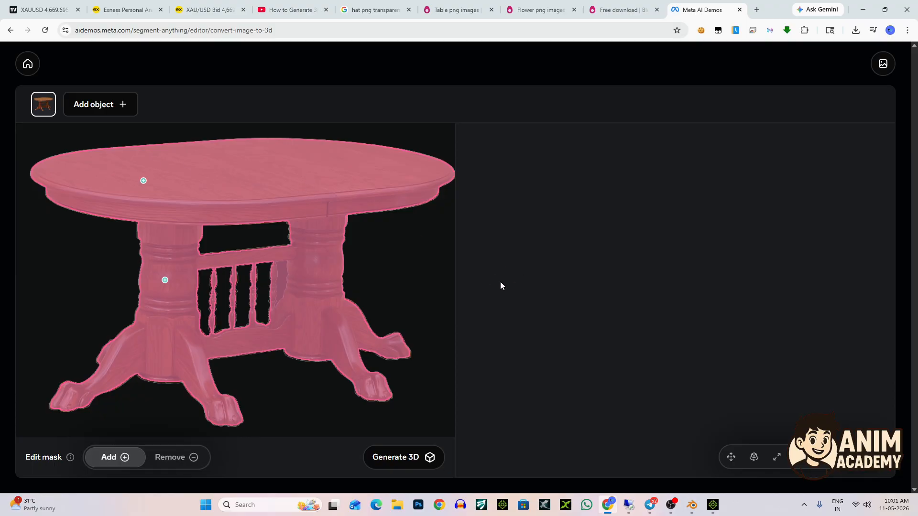
{"action": "left_click", "coordinate": [402, 459]}
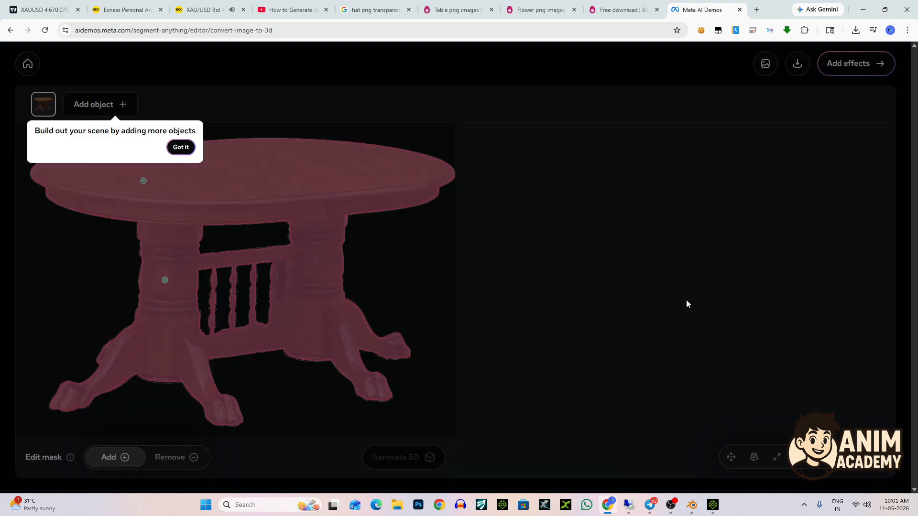
{"action": "left_click", "coordinate": [180, 147]}
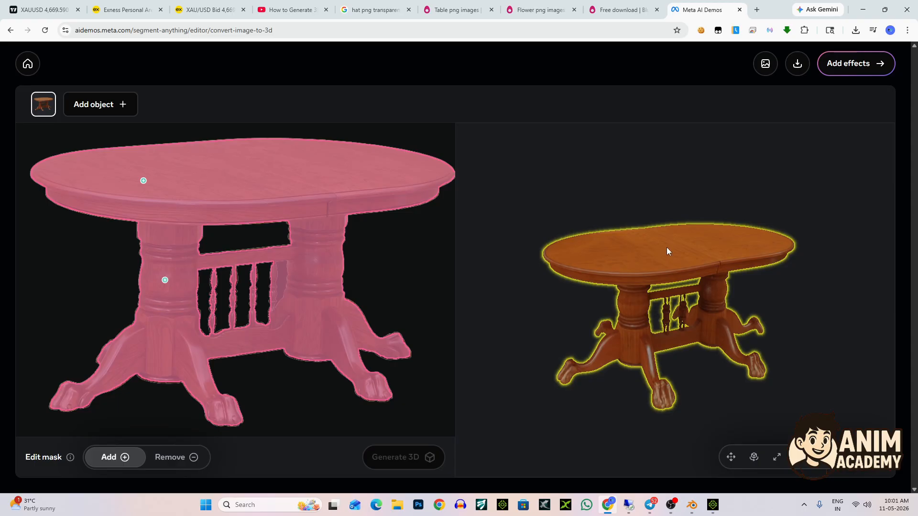
{"action": "left_click_drag", "start_coordinate": [759, 293], "coordinate": [679, 305]}
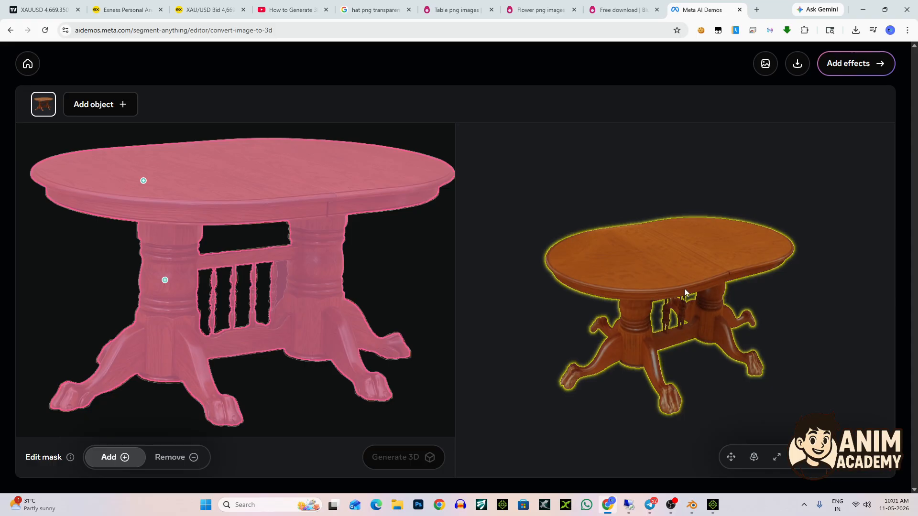
Download the table's 3D model, Object 0, in GLB format and close the download dialog
{"action": "left_click", "coordinate": [797, 67]}
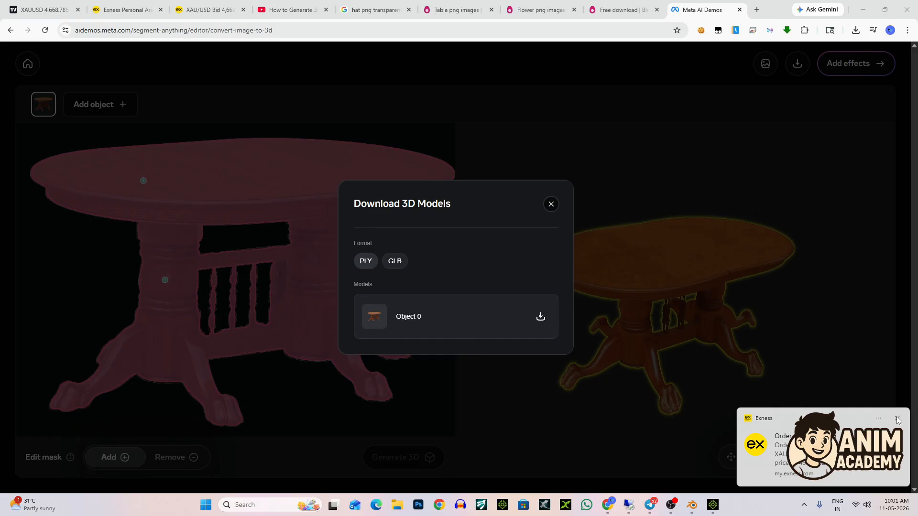
{"action": "left_click", "coordinate": [395, 263]}
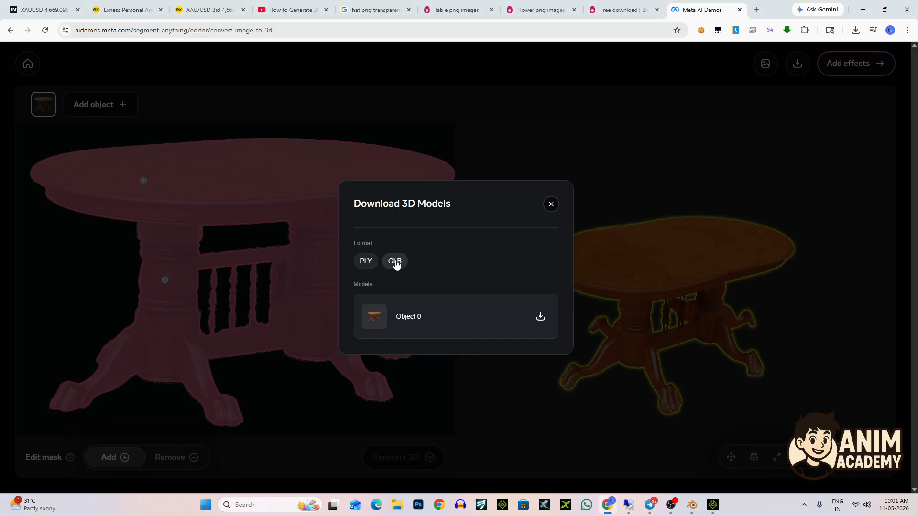
{"action": "left_click", "coordinate": [541, 318]}
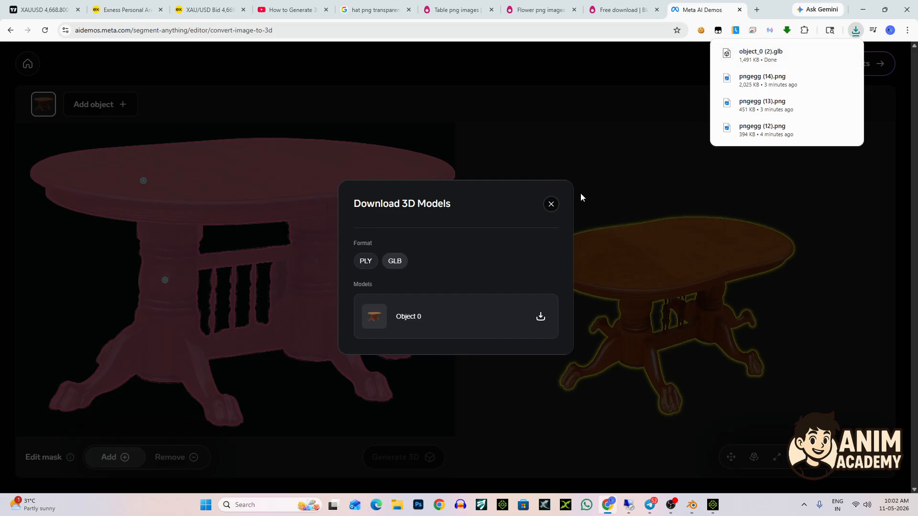
{"action": "left_click", "coordinate": [551, 204]}
Return to the Playground, start a new 3D scene and upload the cowboy hat image pngegg (12).png
{"action": "left_click", "coordinate": [28, 63]}
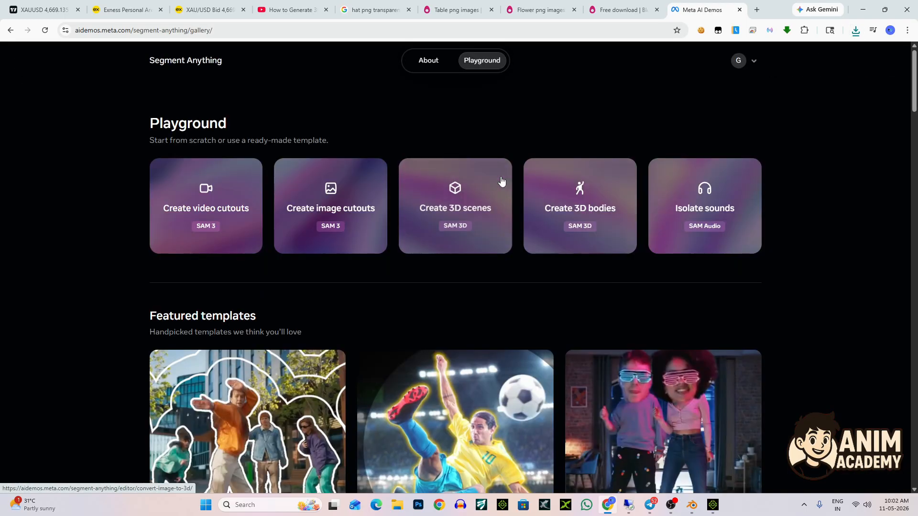
{"action": "left_click", "coordinate": [472, 201]}
{"action": "left_click", "coordinate": [550, 232]}
{"action": "left_click", "coordinate": [214, 101]}
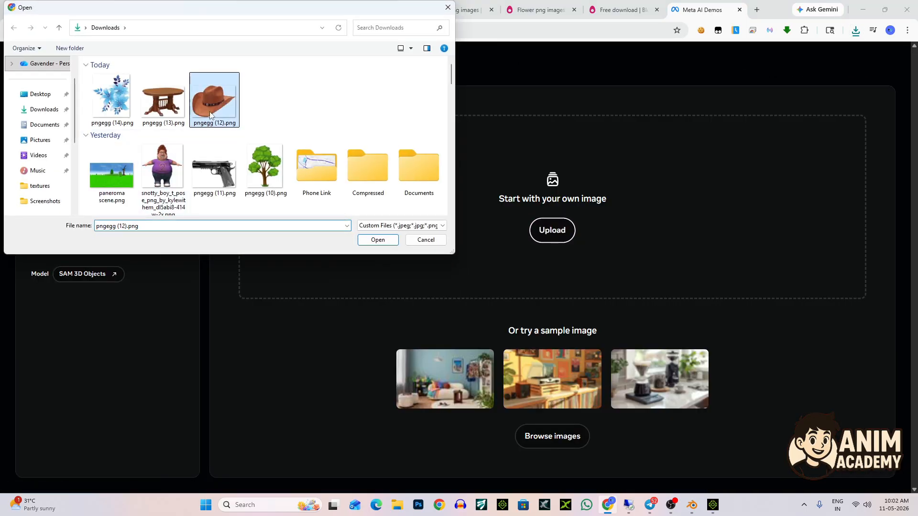
{"action": "left_click", "coordinate": [378, 240]}
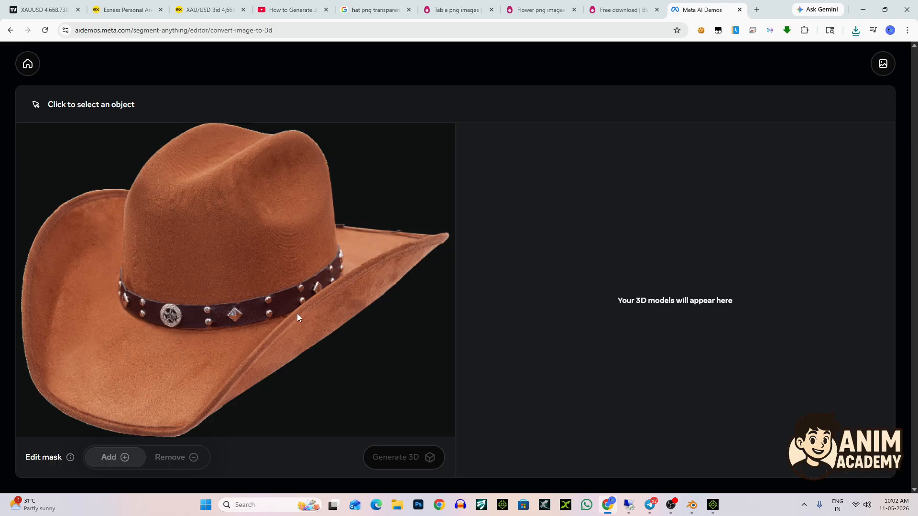
Mask the whole cowboy hat including its band and brim, generate its 3D model, dismiss the add-objects tip and inspect the model
{"action": "left_click", "coordinate": [212, 238]}
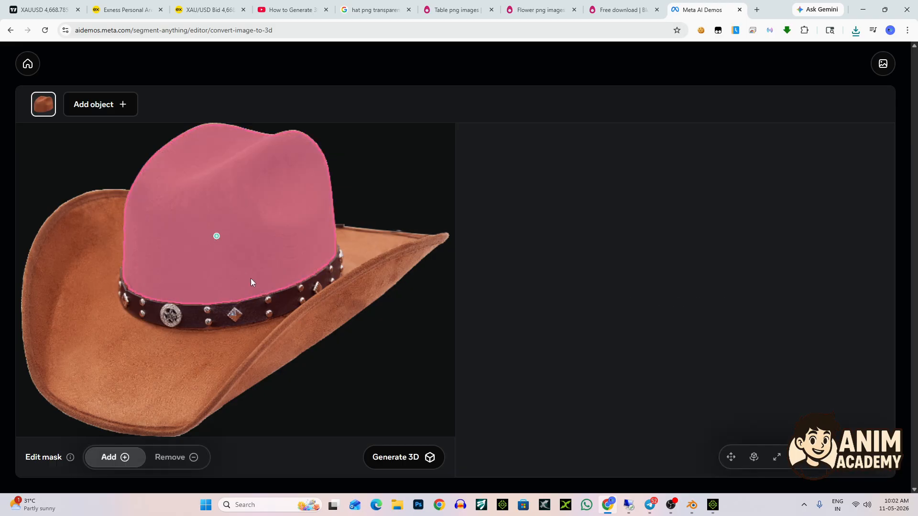
{"action": "left_click", "coordinate": [195, 319]}
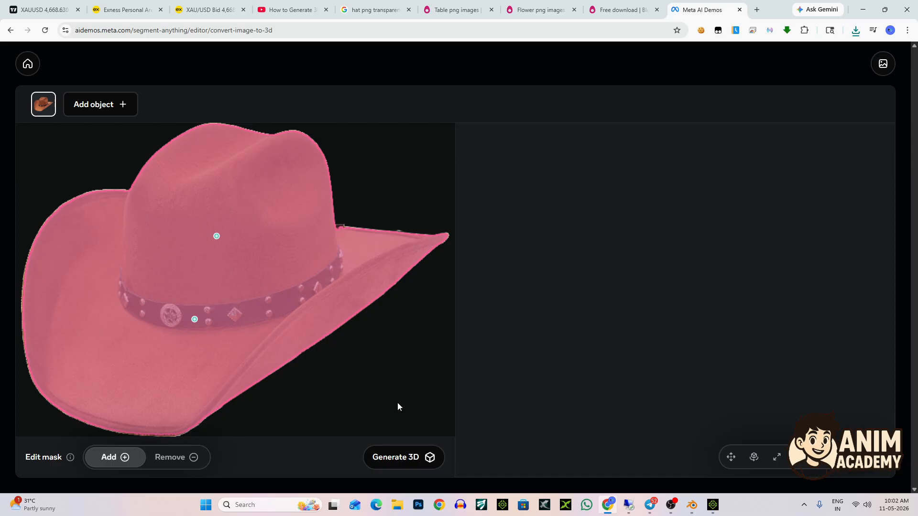
{"action": "left_click", "coordinate": [399, 457]}
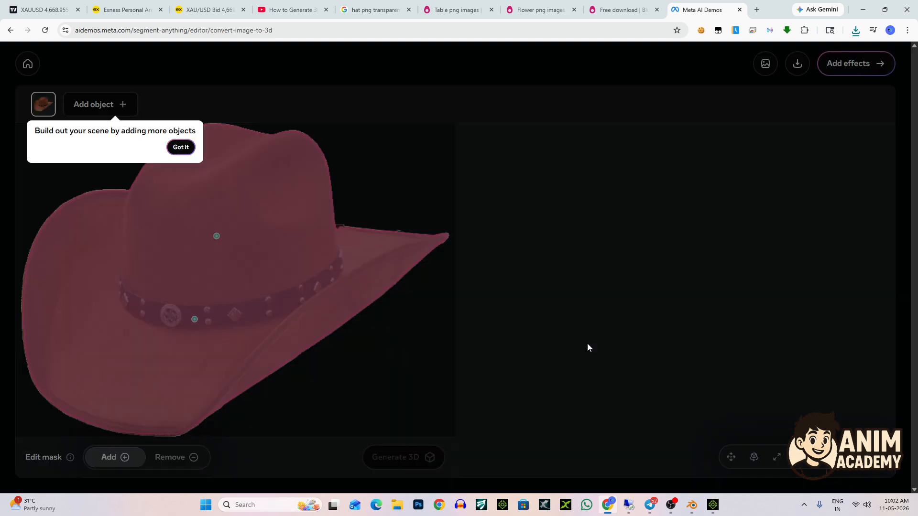
{"action": "left_click", "coordinate": [184, 148]}
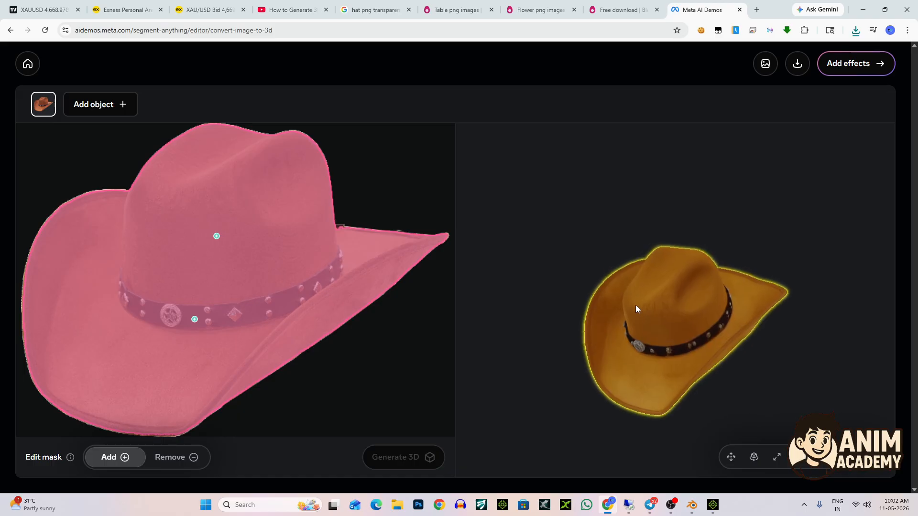
{"action": "left_click_drag", "start_coordinate": [748, 368], "coordinate": [761, 340]}
Download the hat's 3D model, Object 0, in GLB format, close the download dialog and view the hat from another angle
{"action": "left_click", "coordinate": [797, 67]}
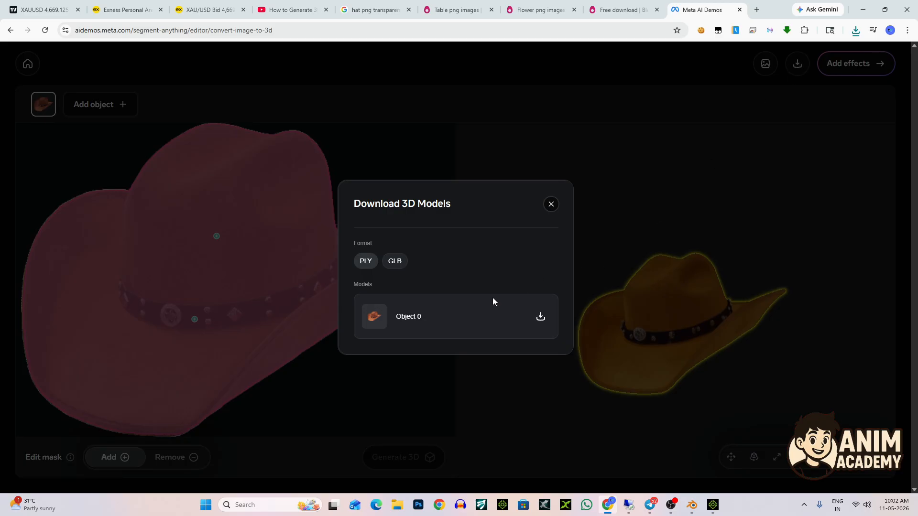
{"action": "left_click", "coordinate": [395, 262]}
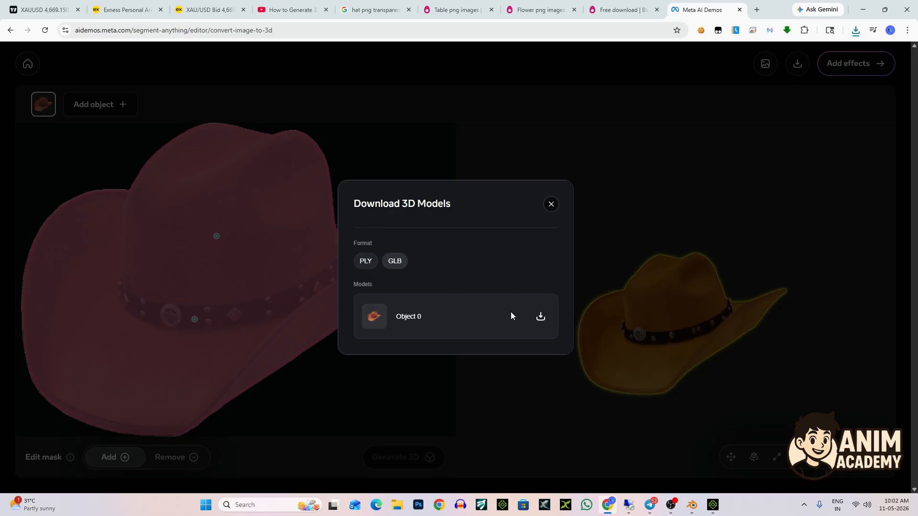
{"action": "left_click", "coordinate": [542, 317]}
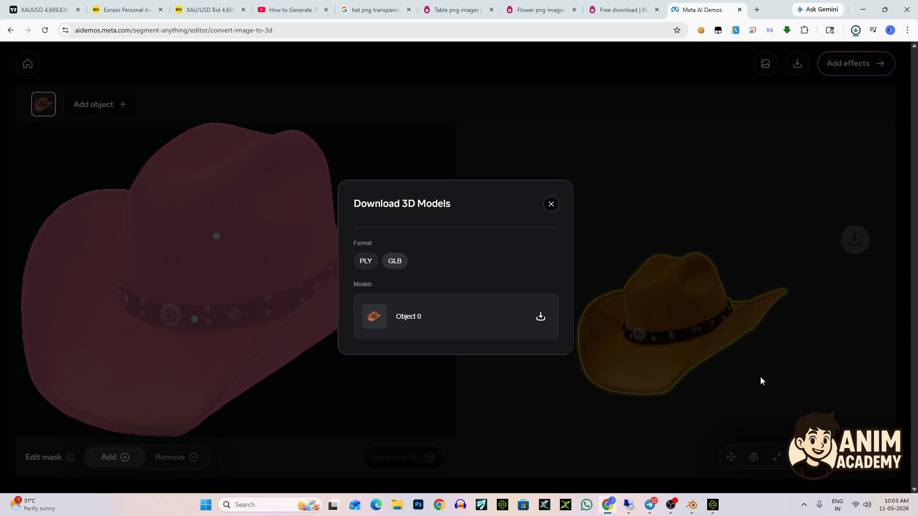
{"action": "left_click", "coordinate": [550, 206]}
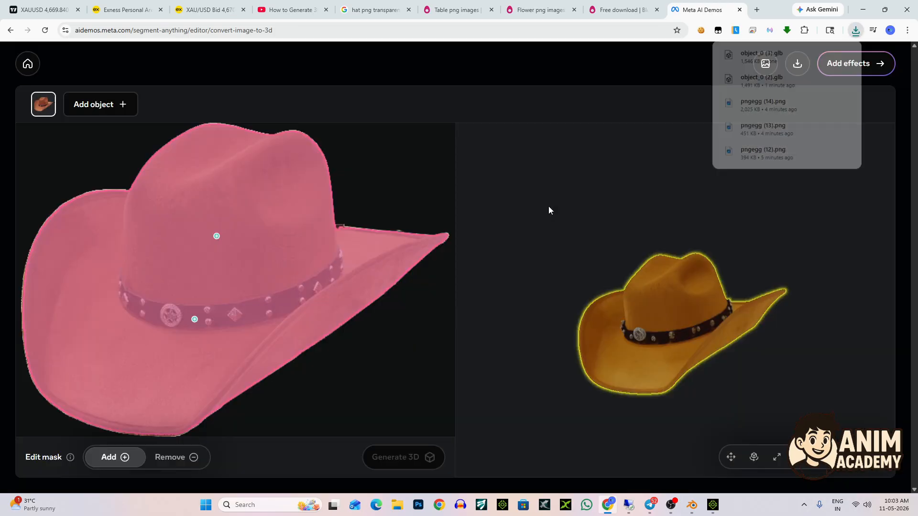
{"action": "left_click_drag", "start_coordinate": [677, 328], "coordinate": [712, 341]}
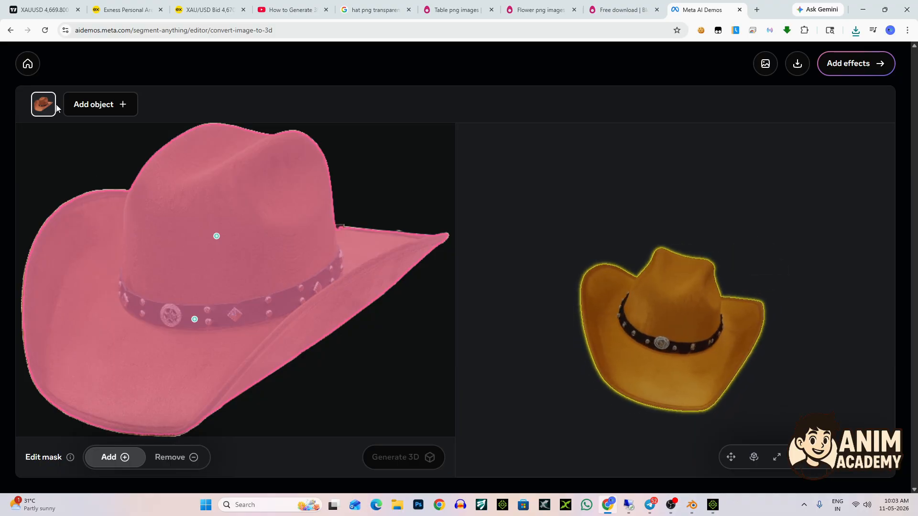
Return to the Playground, start another 3D scene and upload the blue flower image pngegg (14).png
{"action": "left_click", "coordinate": [28, 63]}
{"action": "left_click", "coordinate": [454, 200]}
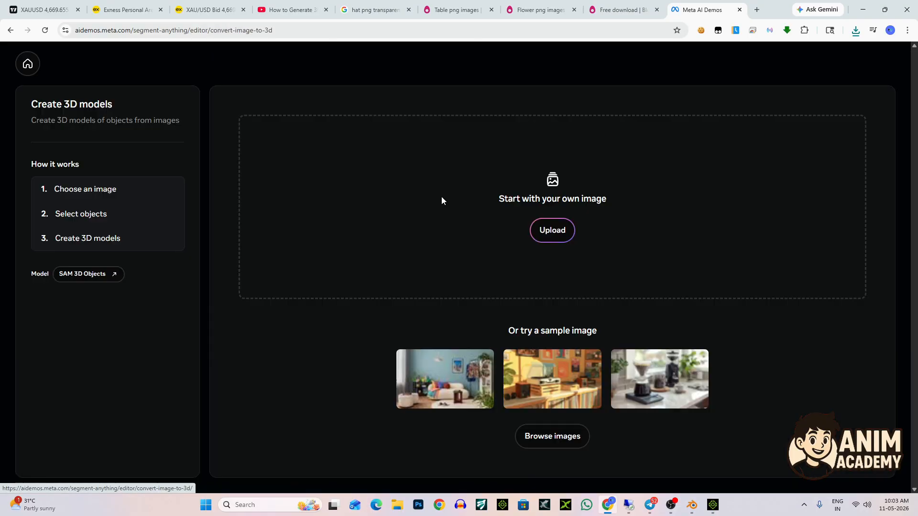
{"action": "left_click", "coordinate": [556, 238]}
{"action": "left_click", "coordinate": [104, 120]}
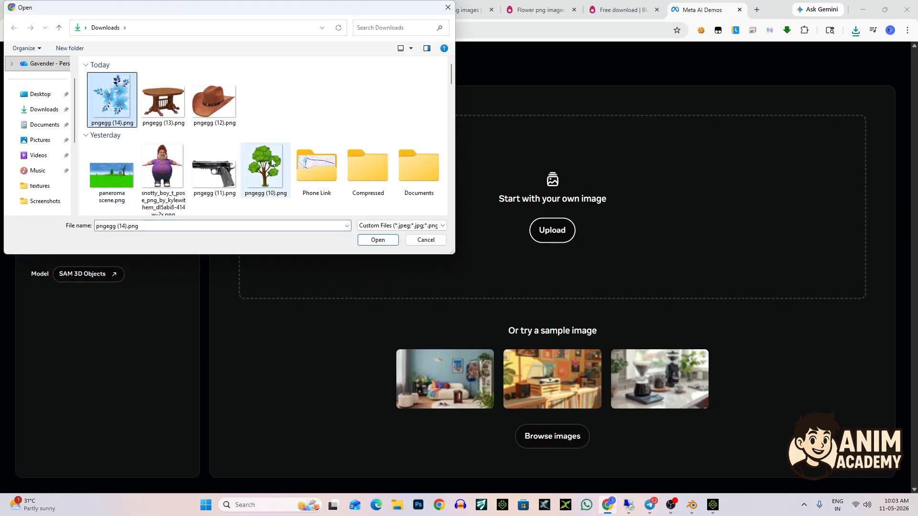
{"action": "left_click", "coordinate": [376, 241]}
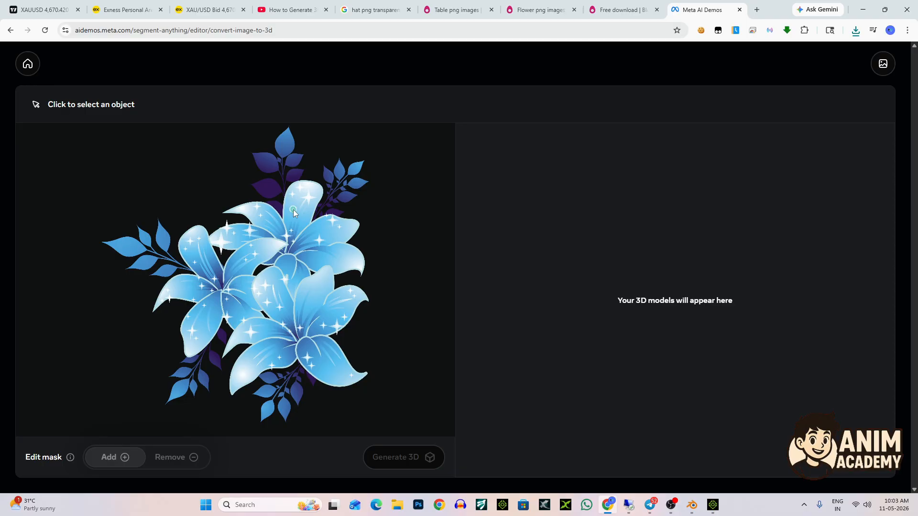
Mask the entire blue flower bouquet, covering all three blossoms and every surrounding leaf sprig
{"action": "left_click", "coordinate": [294, 209]}
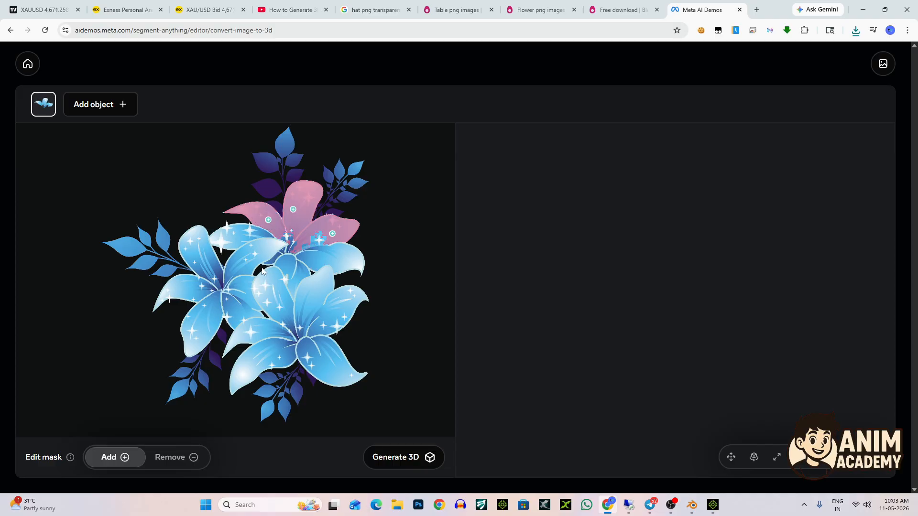
{"action": "left_click", "coordinate": [262, 252]}
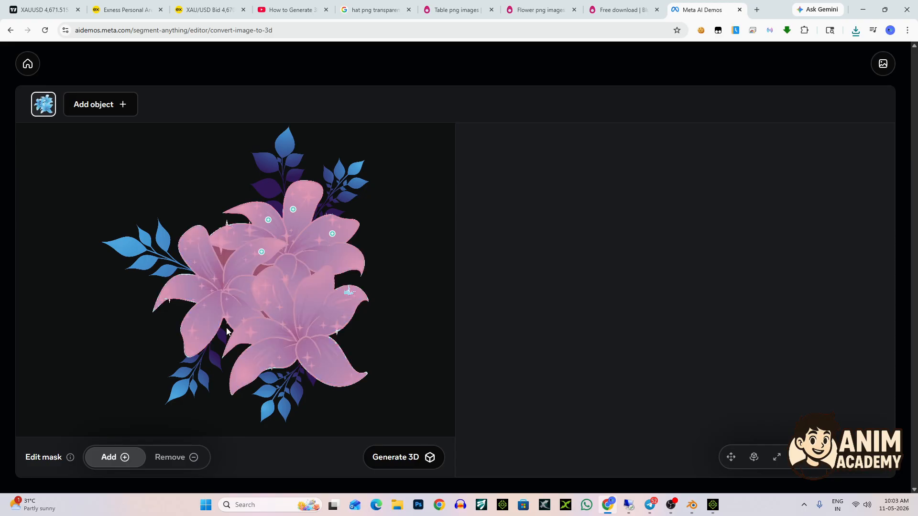
{"action": "left_click", "coordinate": [128, 245]}
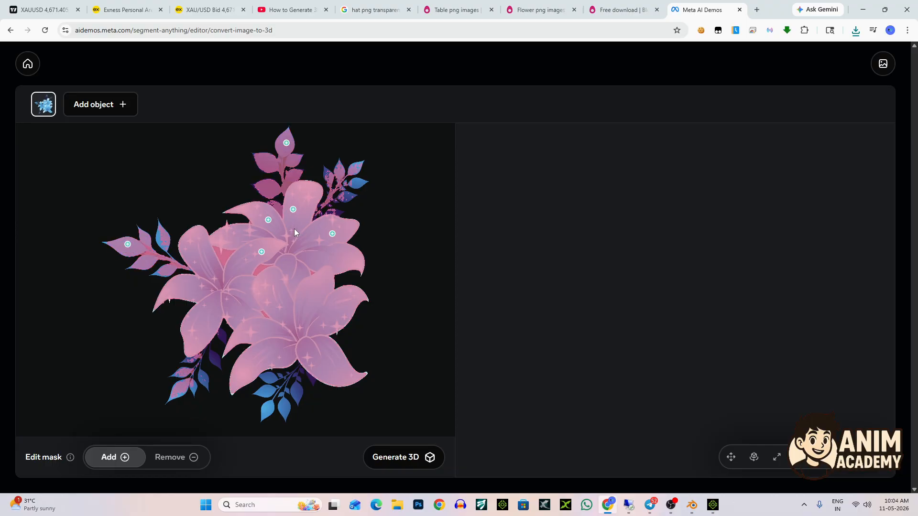
{"action": "left_click", "coordinate": [356, 180]}
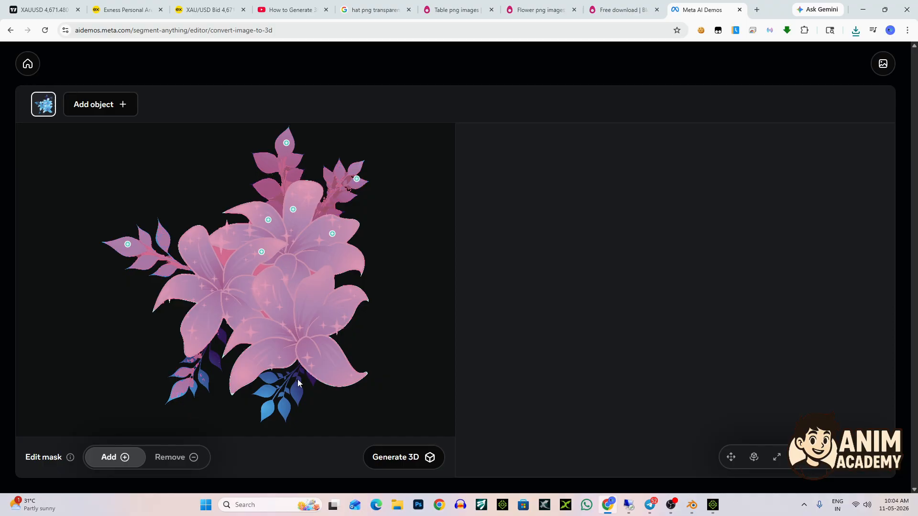
{"action": "left_click", "coordinate": [268, 389]}
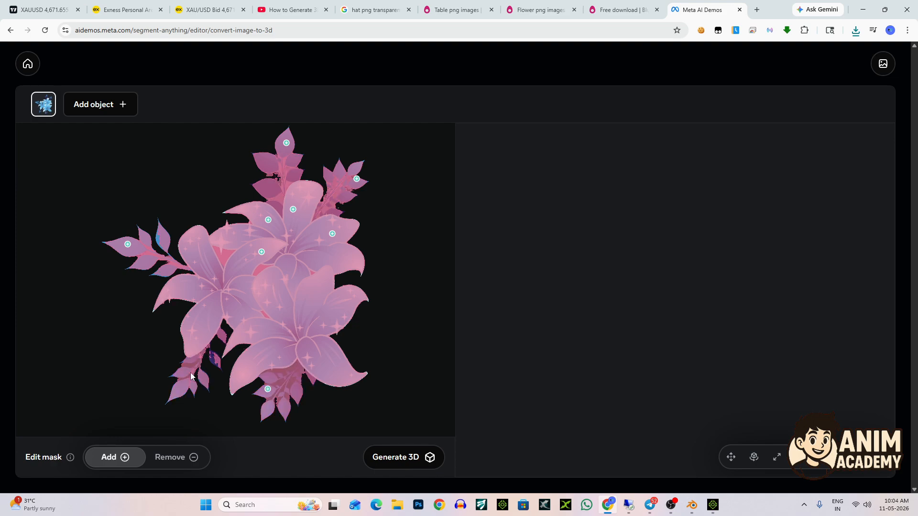
{"action": "left_click", "coordinate": [211, 359]}
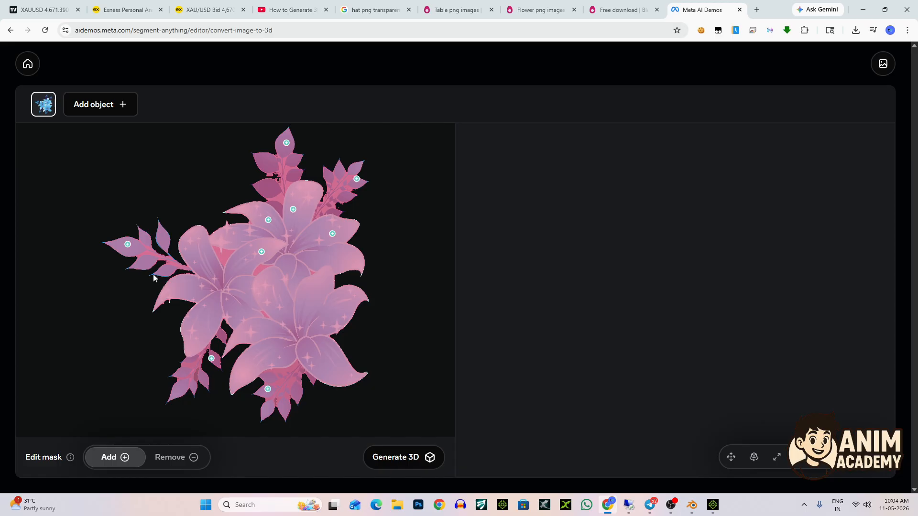
Generate the bouquet's 3D model, dismiss the add-objects tip, then regenerate the model and inspect it from several angles
{"action": "left_click", "coordinate": [396, 458]}
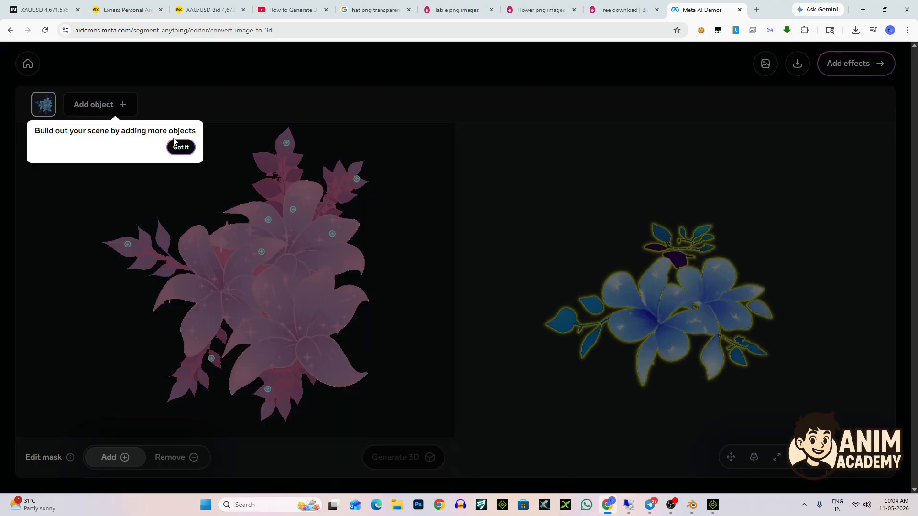
{"action": "left_click", "coordinate": [178, 146]}
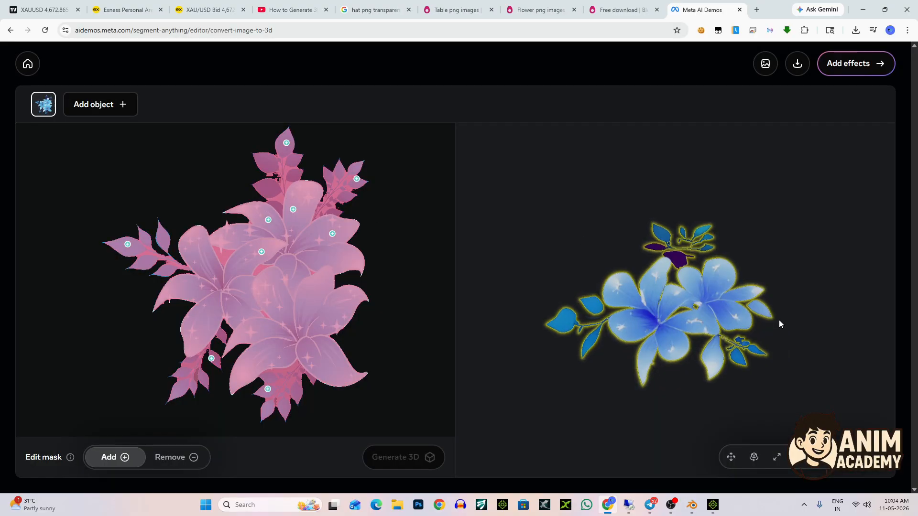
{"action": "left_click_drag", "start_coordinate": [779, 320], "coordinate": [693, 332]}
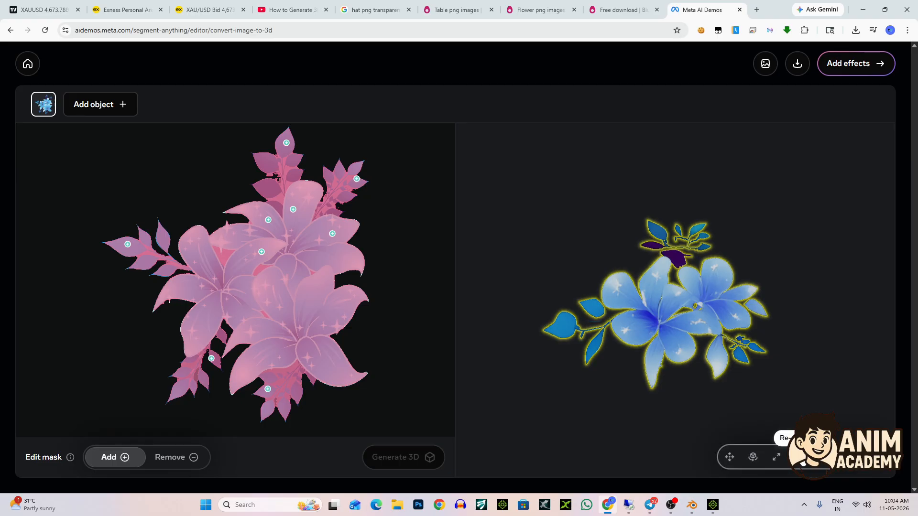
{"action": "left_click", "coordinate": [801, 457]}
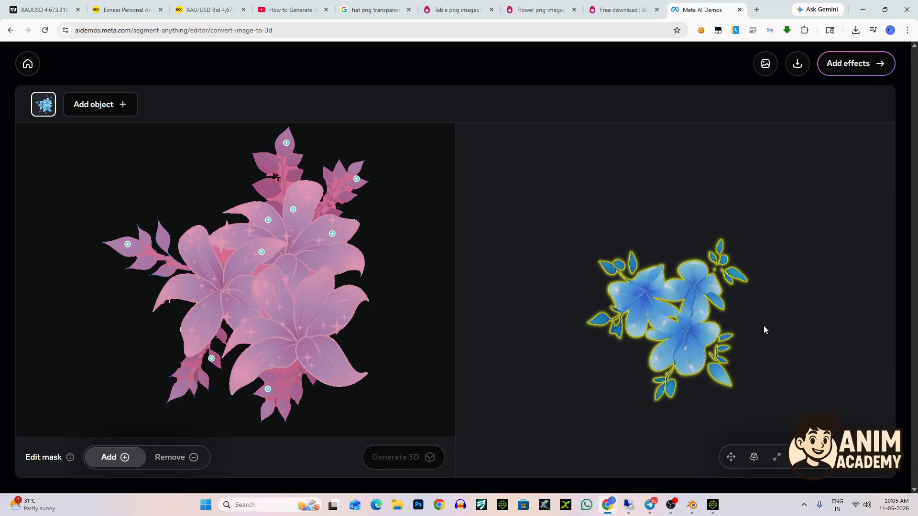
{"action": "left_click_drag", "start_coordinate": [764, 326], "coordinate": [767, 304]}
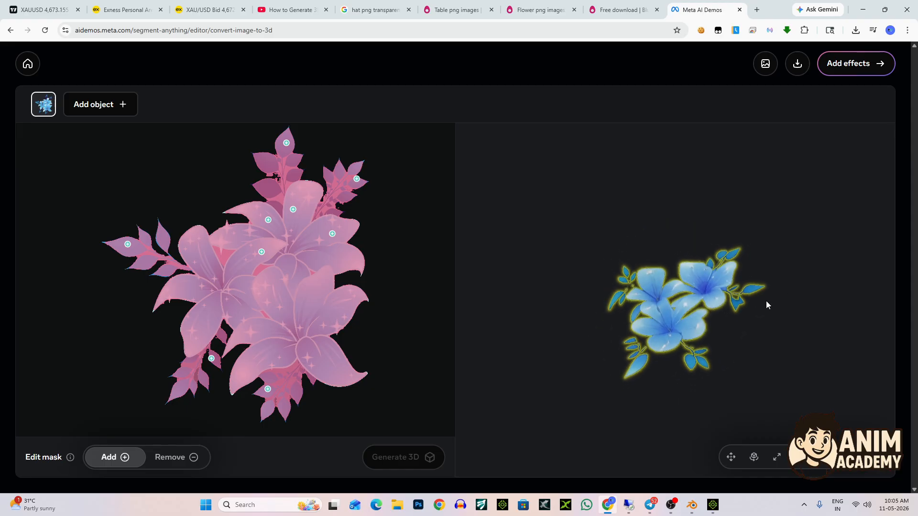
Download the bouquet's 3D model, Object 0, in GLB format and show the downloaded file in its folder
{"action": "left_click", "coordinate": [797, 64]}
{"action": "left_click", "coordinate": [399, 264]}
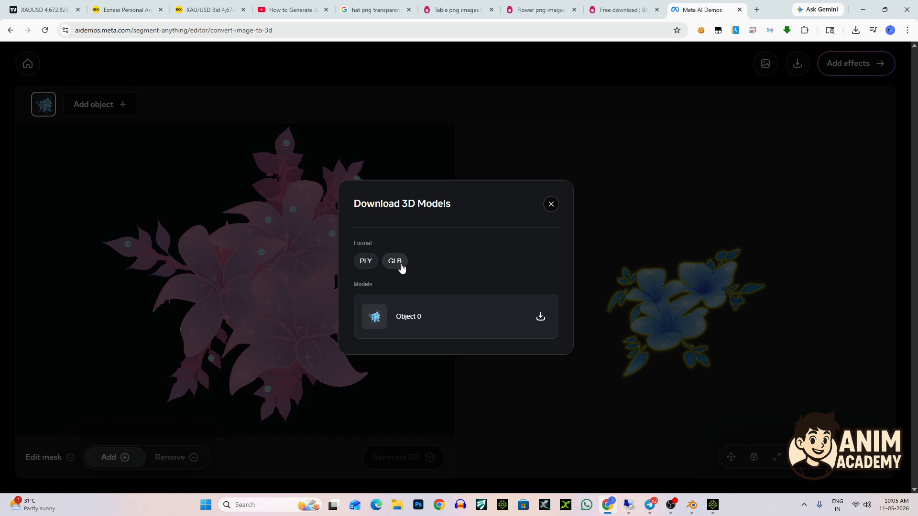
{"action": "left_click", "coordinate": [541, 318]}
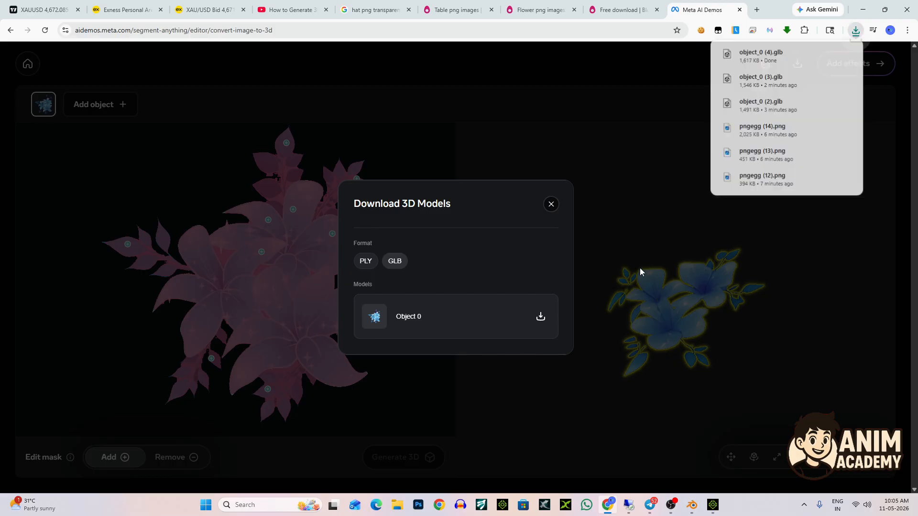
{"action": "left_click", "coordinate": [830, 53]}
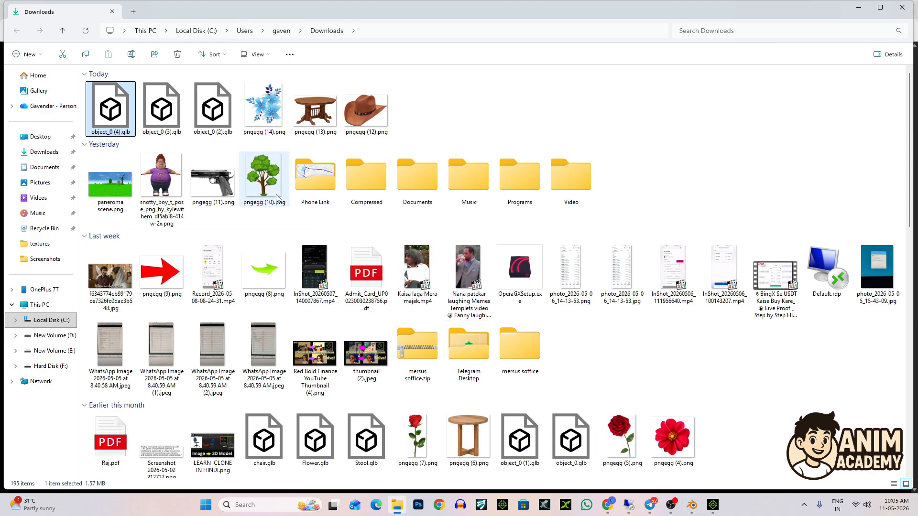
Rename the flower model object_0 (4).glb to "flower s.glb" in the Downloads folder
{"action": "right_click", "coordinate": [126, 113]}
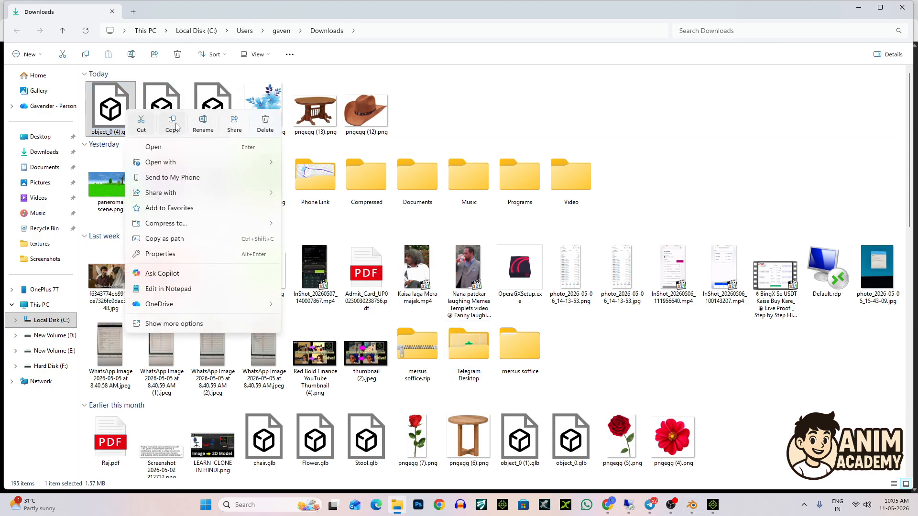
{"action": "left_click", "coordinate": [203, 128]}
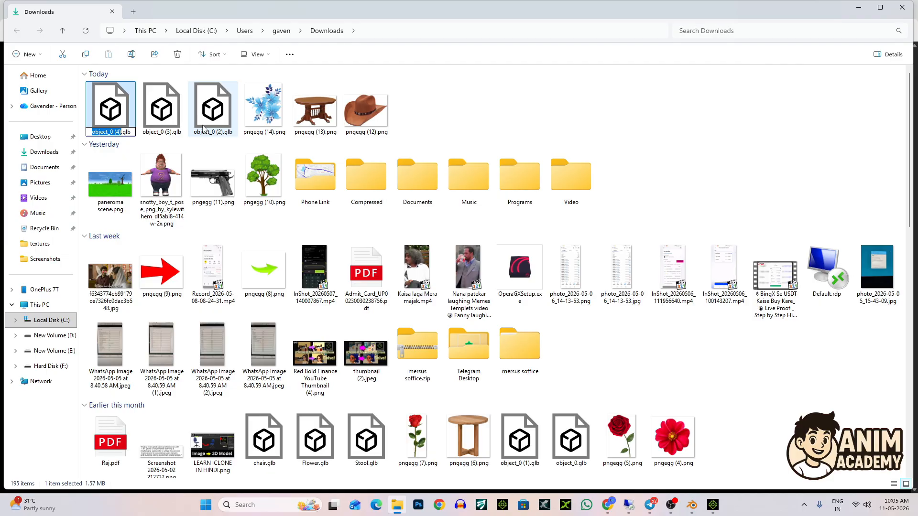
{"action": "type", "text": "flower"}
{"action": "type", "text": " s"}
{"action": "key", "text": "Return"}
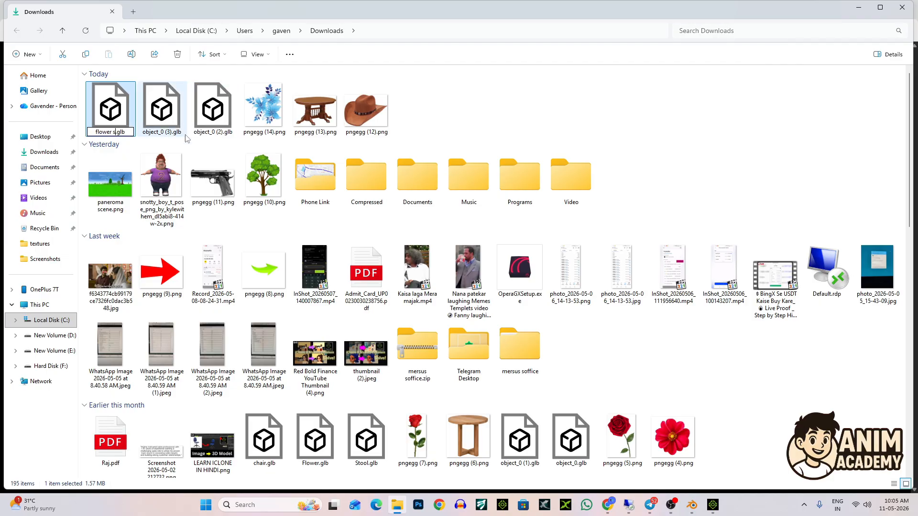
Rename the hat model object_0 (3).glb to "Hat .glb" in the Downloads folder
{"action": "left_click", "coordinate": [168, 112]}
{"action": "right_click", "coordinate": [167, 112]}
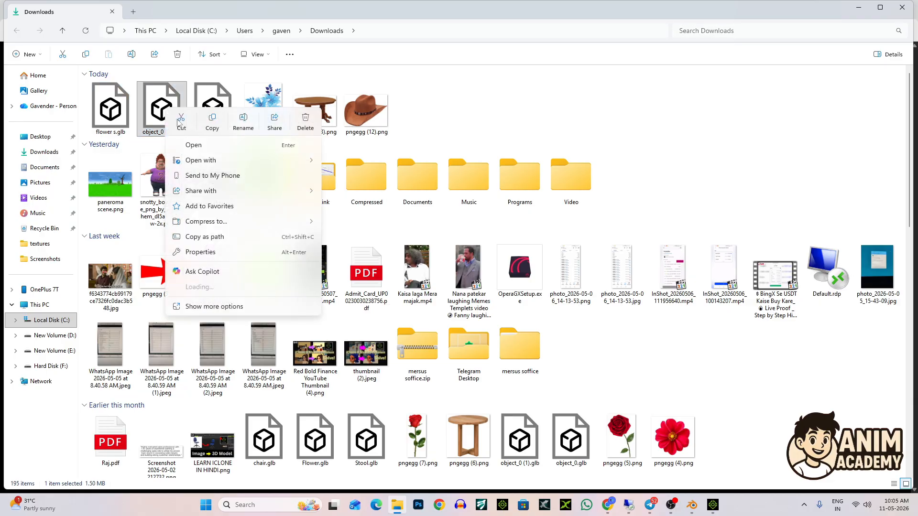
{"action": "left_click", "coordinate": [243, 127]}
{"action": "type", "text": "Hat"}
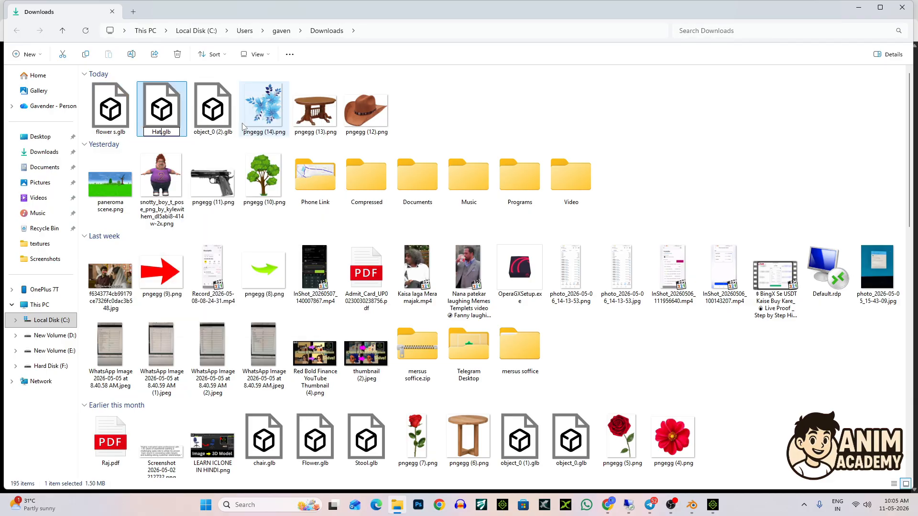
Rename the table model object_0 (2).glb to tableee.glb and switch to Blender
{"action": "left_click", "coordinate": [215, 115]}
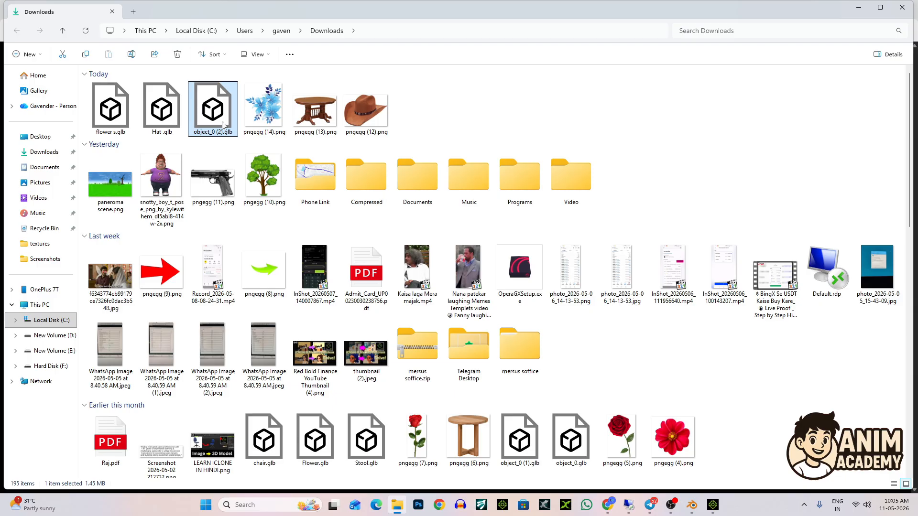
{"action": "right_click", "coordinate": [217, 119]}
{"action": "left_click", "coordinate": [286, 130]}
{"action": "type", "text": "tableee"}
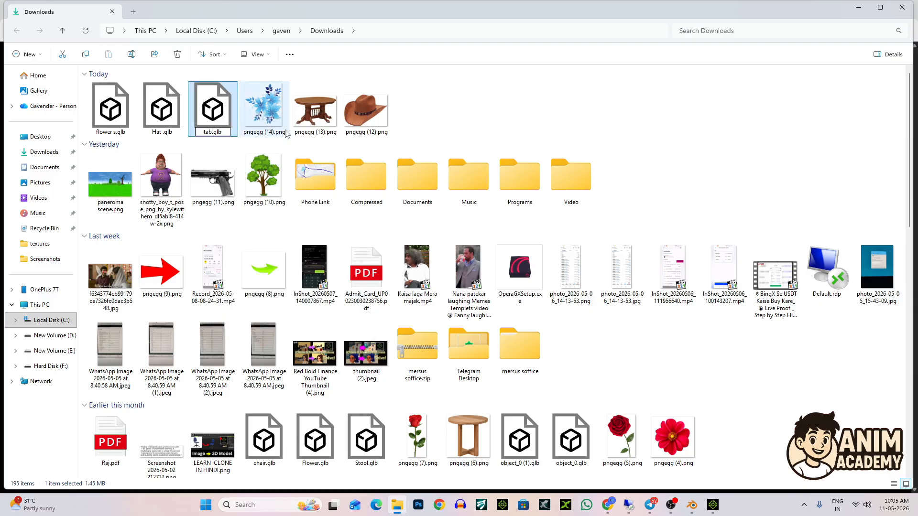
{"action": "key", "text": "Return"}
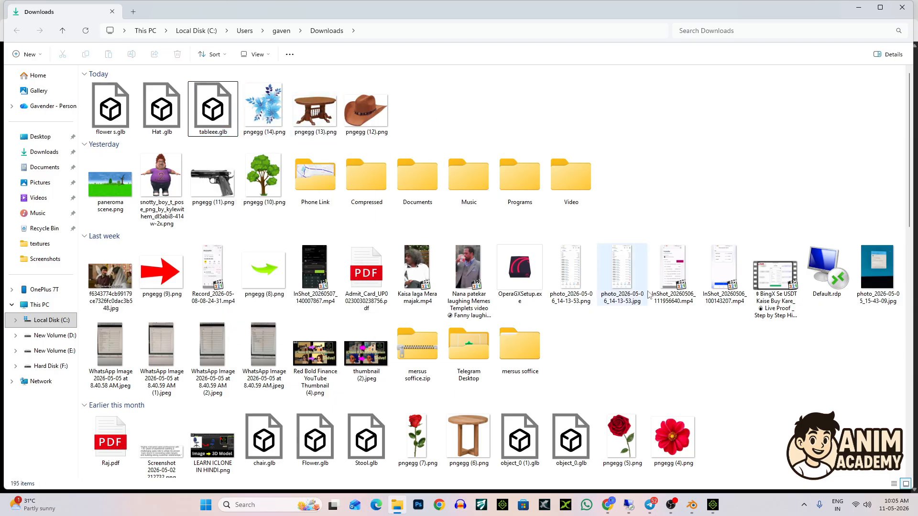
{"action": "left_click", "coordinate": [692, 505]}
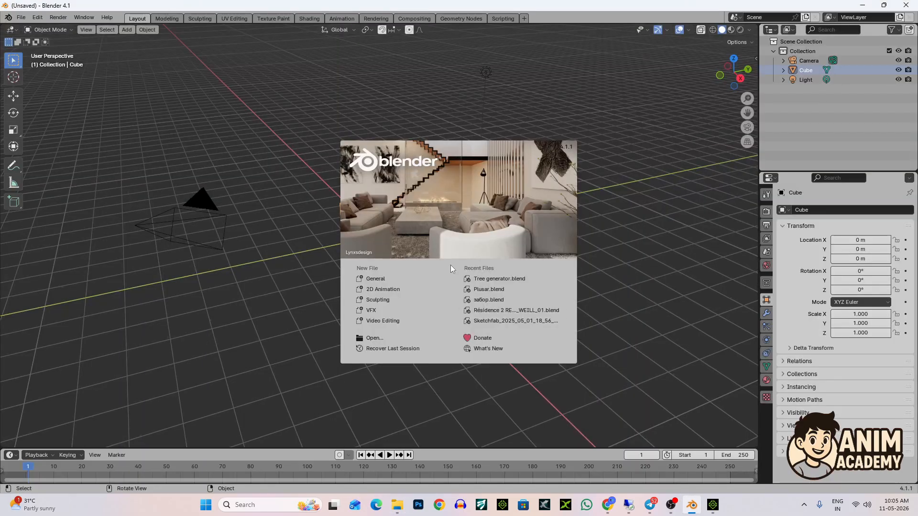
Start a new General scene and delete all of its default objects
{"action": "left_click", "coordinate": [390, 281]}
{"action": "left_click_drag", "start_coordinate": [93, 165], "coordinate": [501, 347]}
{"action": "key", "text": "a"}
{"action": "key", "text": "Delete"}
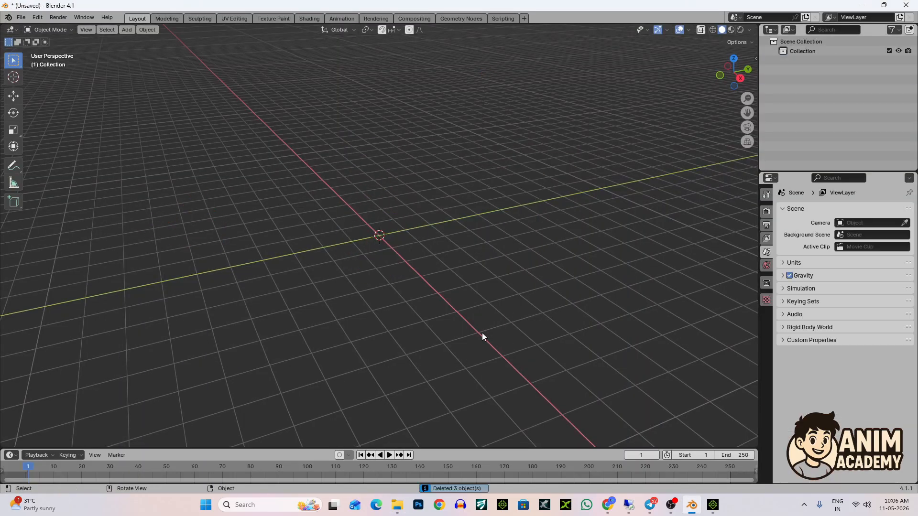
Import tableee.glb from the Downloads folder as a glTF 2.0 model
{"action": "left_click", "coordinate": [21, 17]}
{"action": "mouse_move", "coordinate": [116, 154]}
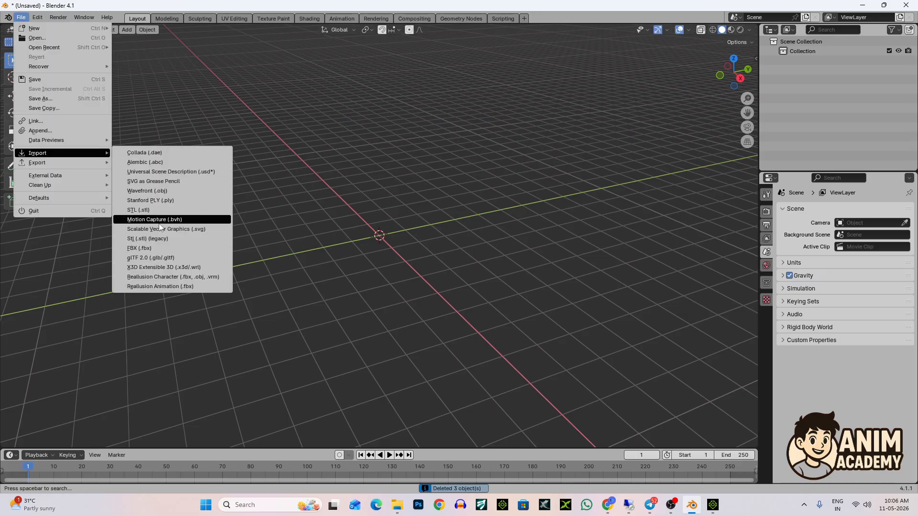
{"action": "left_click", "coordinate": [151, 258]}
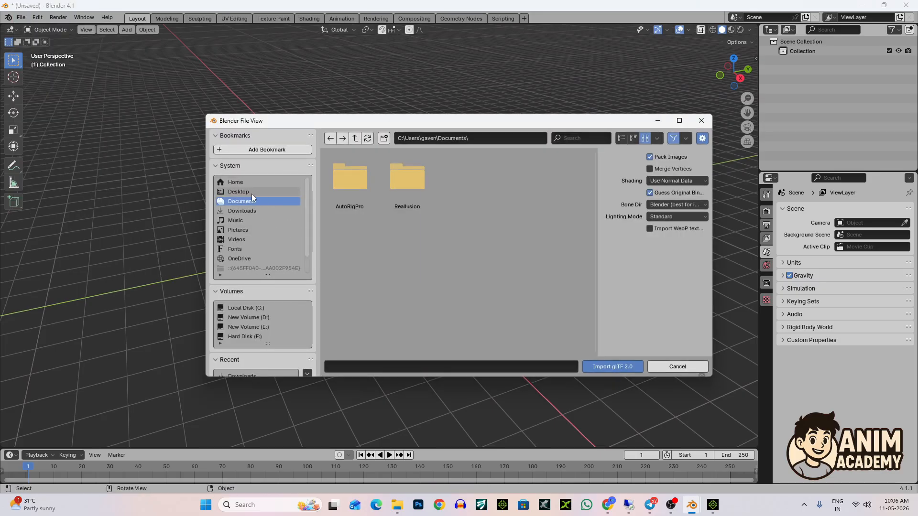
{"action": "left_click", "coordinate": [248, 211]}
{"action": "scroll", "coordinate": [474, 251], "scroll_direction": "down", "scroll_amount": 5}
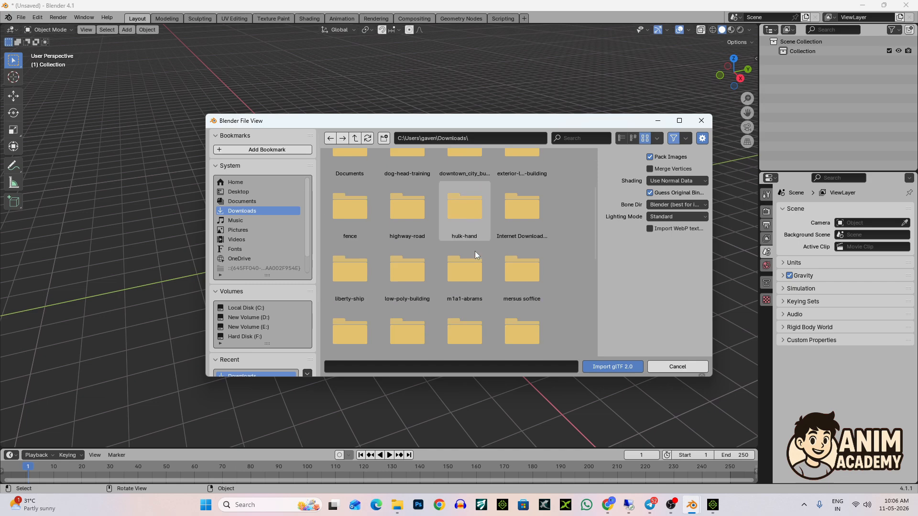
{"action": "scroll", "coordinate": [595, 260], "scroll_direction": "down", "scroll_amount": 5}
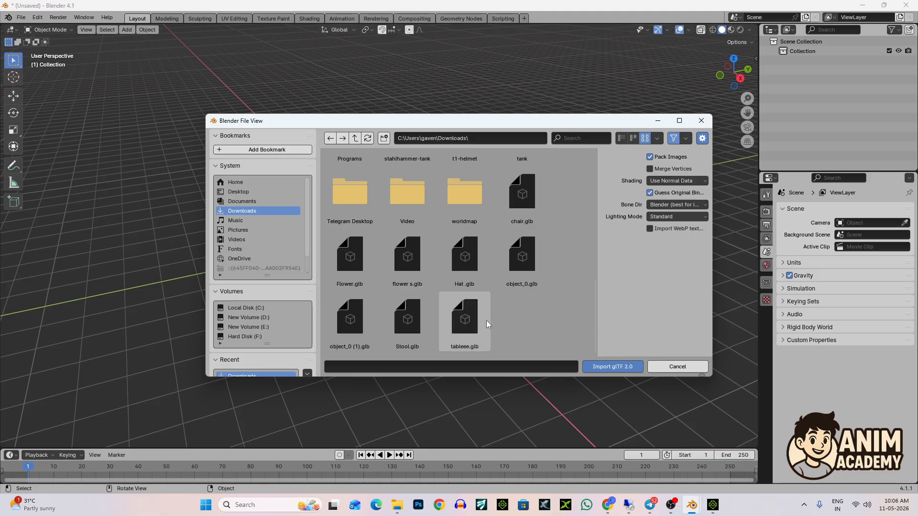
{"action": "left_click", "coordinate": [465, 320]}
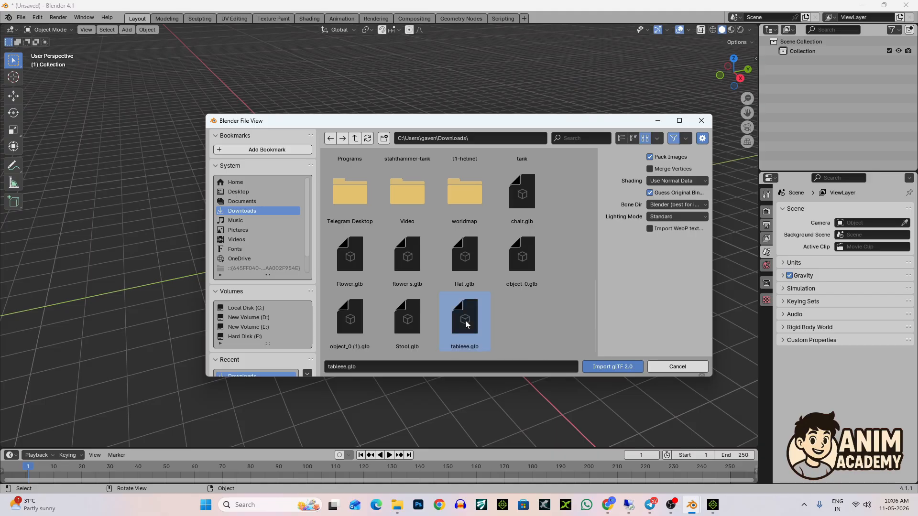
{"action": "left_click", "coordinate": [608, 368]}
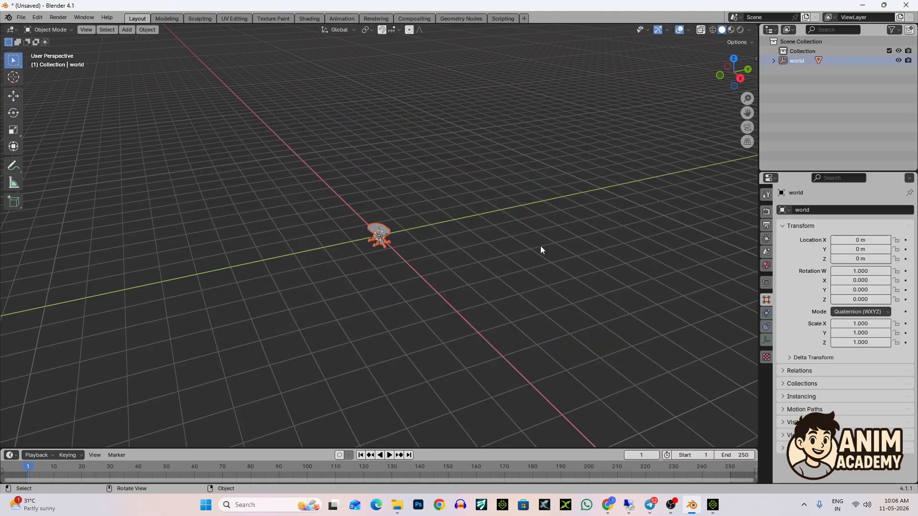
Turn on Material Preview shading and inspect the imported table's texture from another angle
{"action": "scroll", "coordinate": [446, 242], "scroll_direction": "up", "scroll_amount": 8}
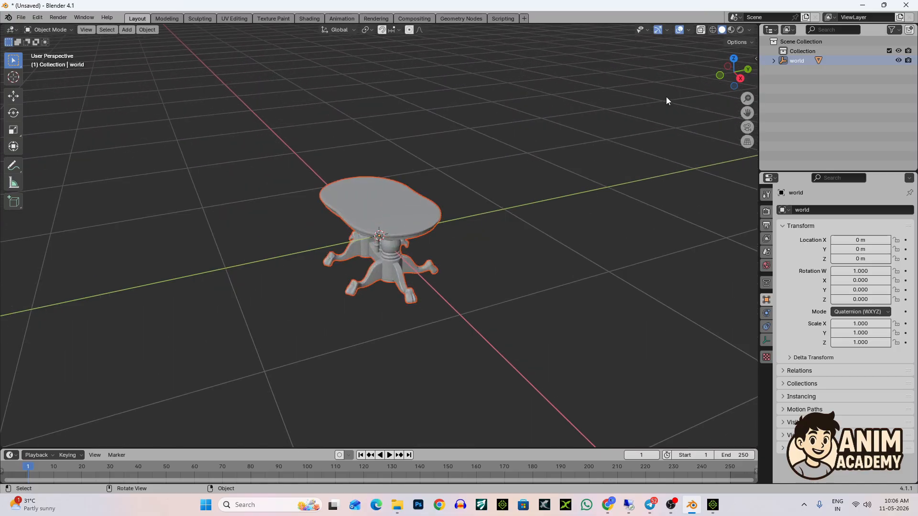
{"action": "left_click", "coordinate": [731, 30]}
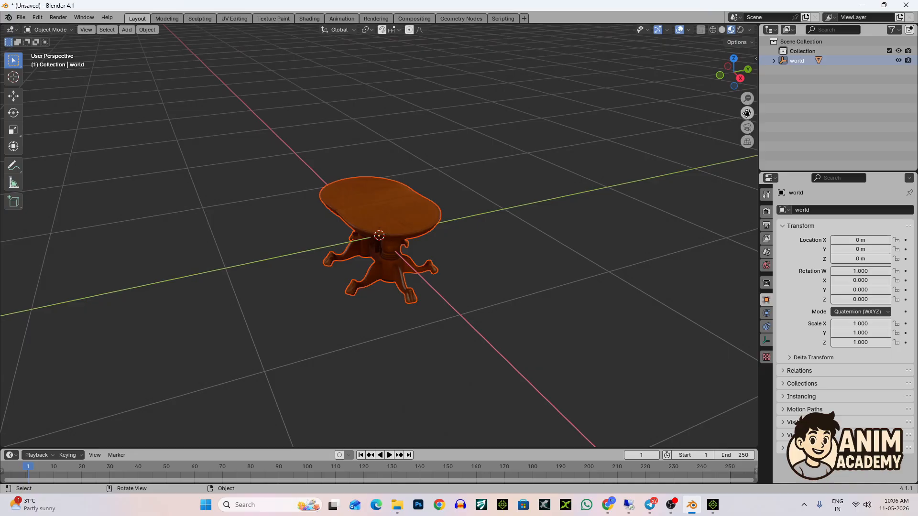
{"action": "left_click_drag", "start_coordinate": [724, 80], "coordinate": [753, 85]}
{"action": "scroll", "coordinate": [593, 127], "scroll_direction": "down", "scroll_amount": 2}
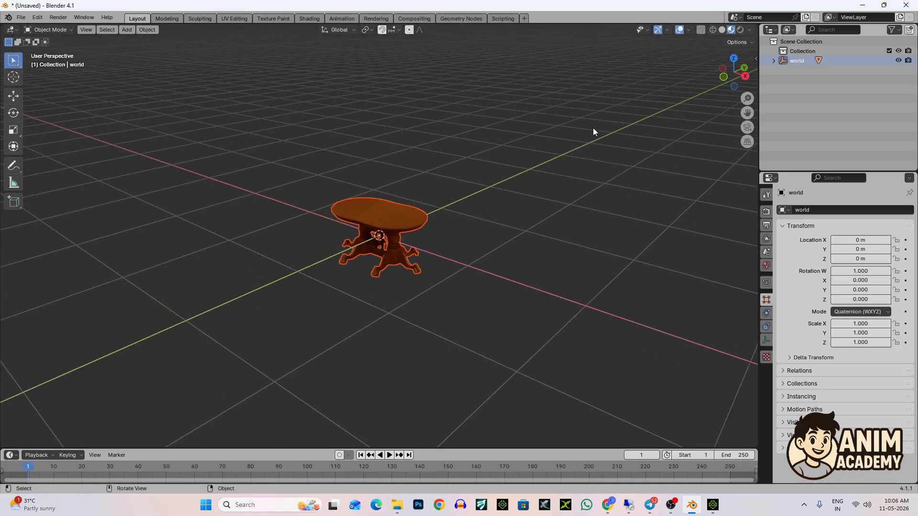
{"action": "scroll", "coordinate": [549, 145], "scroll_direction": "up", "scroll_amount": 3}
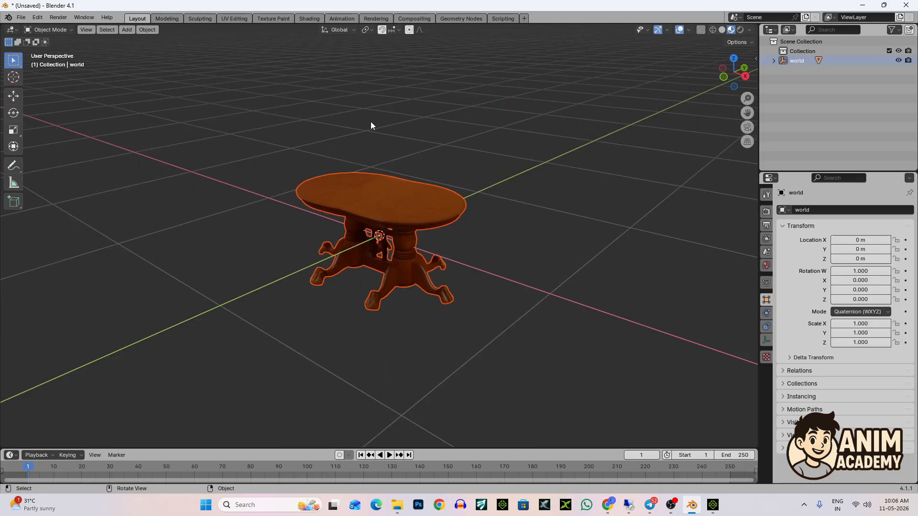
Set up an FBX export of the table with path mode Copy and embedded textures
{"action": "left_click", "coordinate": [21, 17]}
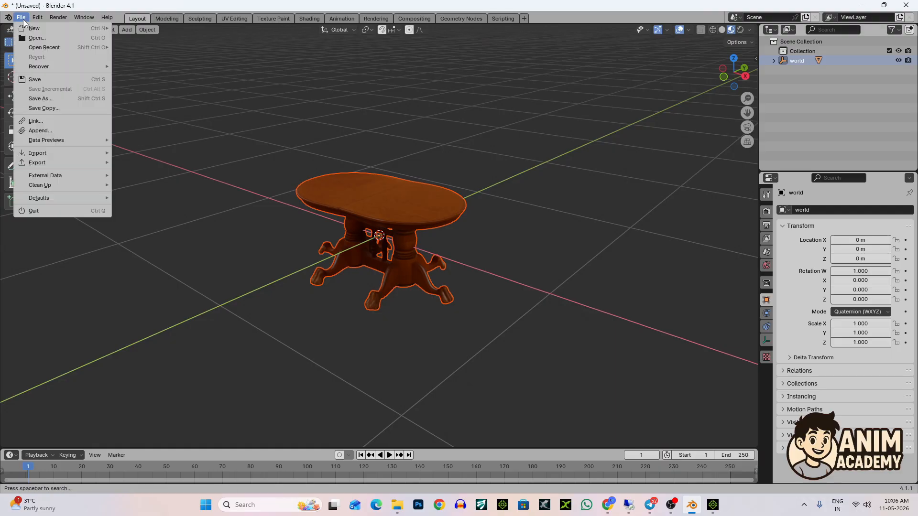
{"action": "mouse_move", "coordinate": [42, 163]}
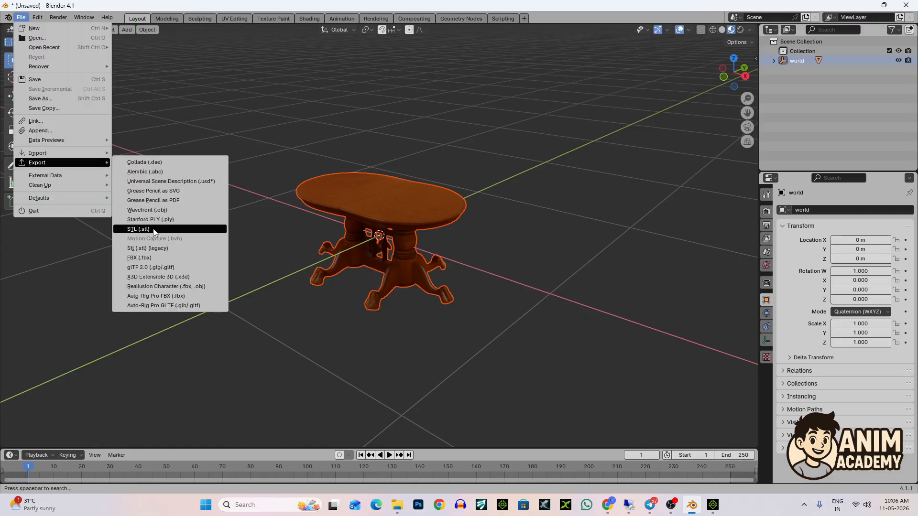
{"action": "left_click", "coordinate": [143, 258]}
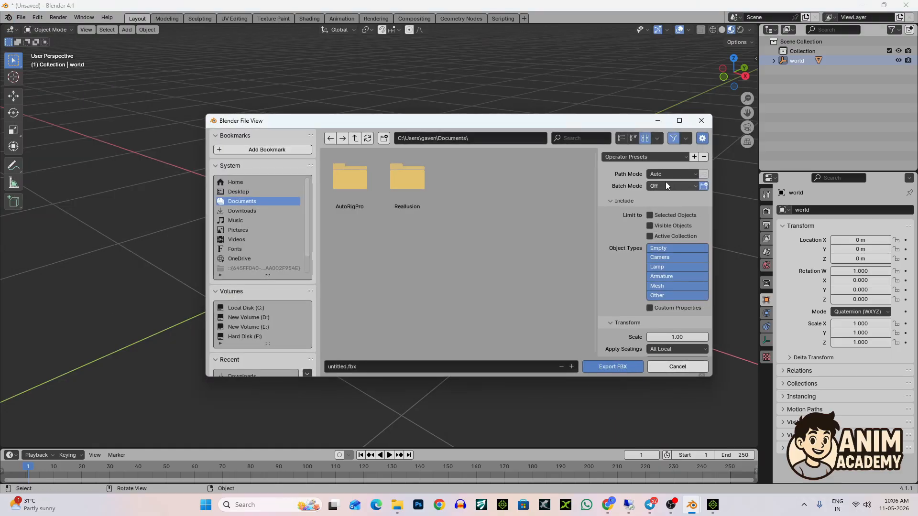
{"action": "left_click", "coordinate": [690, 174]}
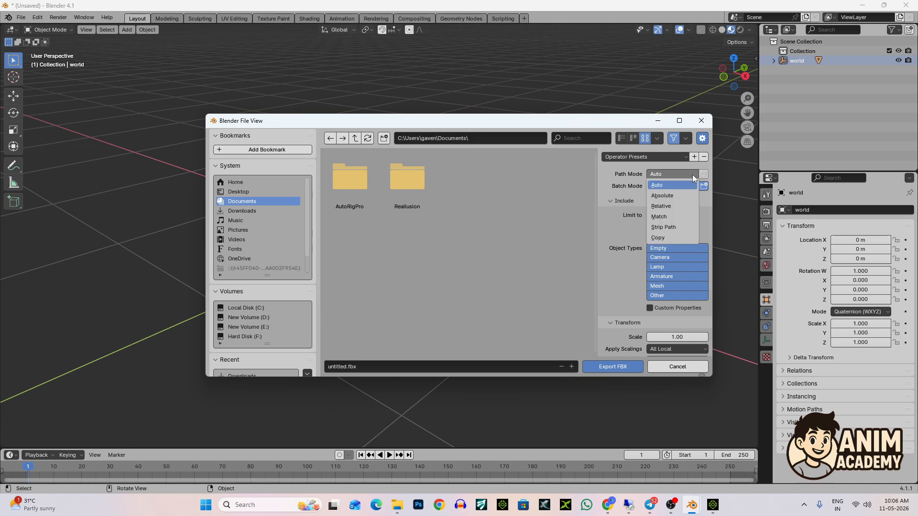
{"action": "left_click", "coordinate": [665, 239]}
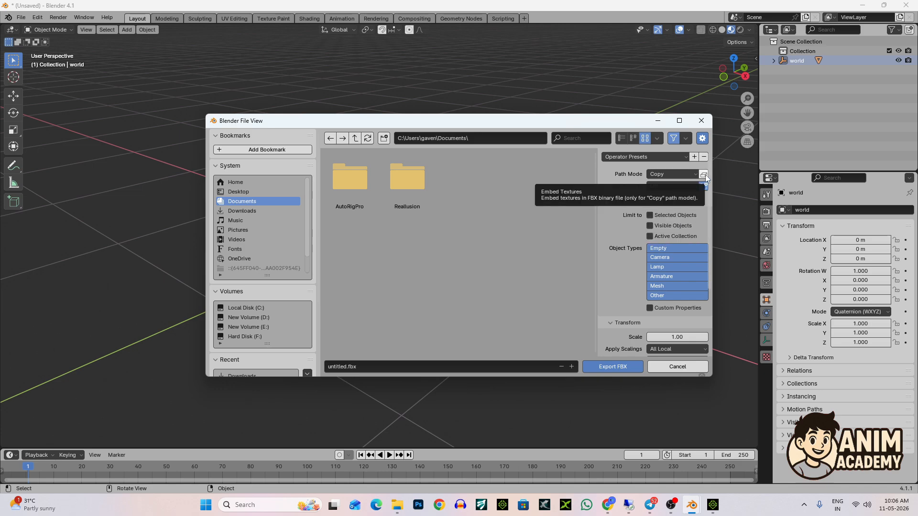
{"action": "left_click", "coordinate": [704, 175]}
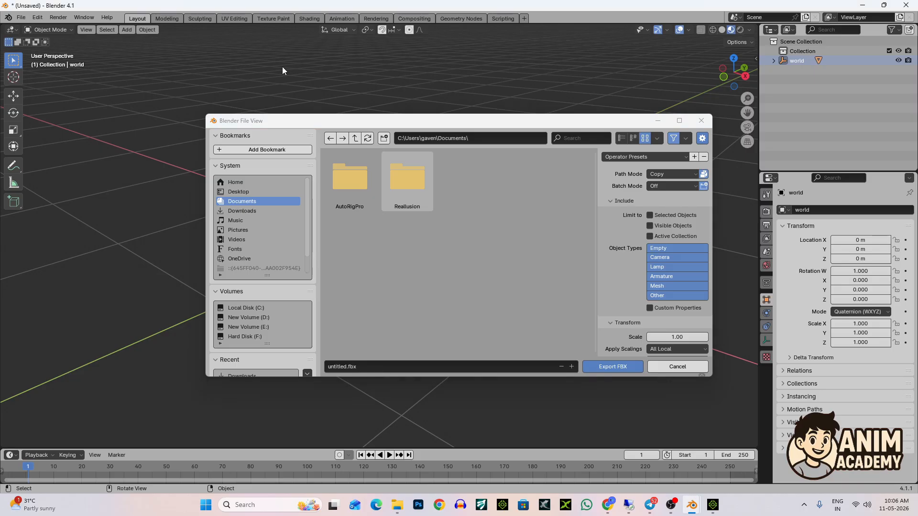
Export the table to the Desktop folder as tableee.fbx
{"action": "left_click", "coordinate": [246, 192]}
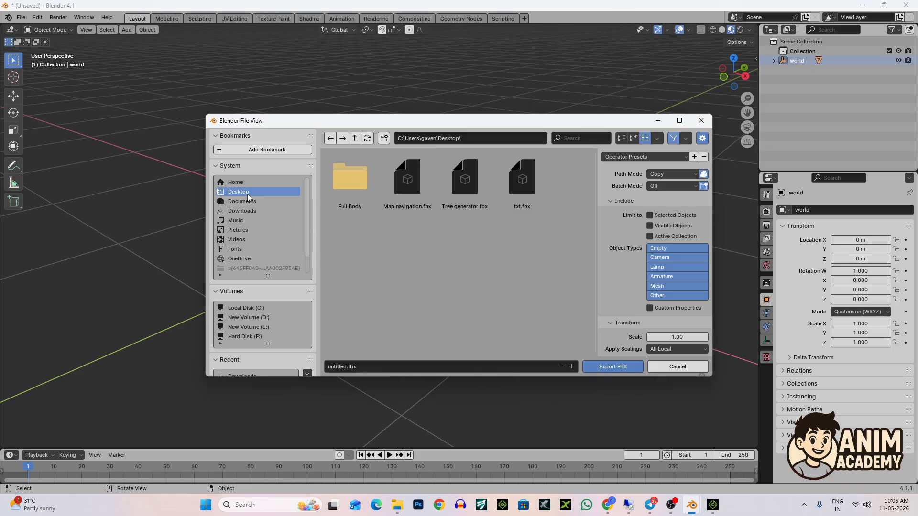
{"action": "left_click", "coordinate": [337, 367]}
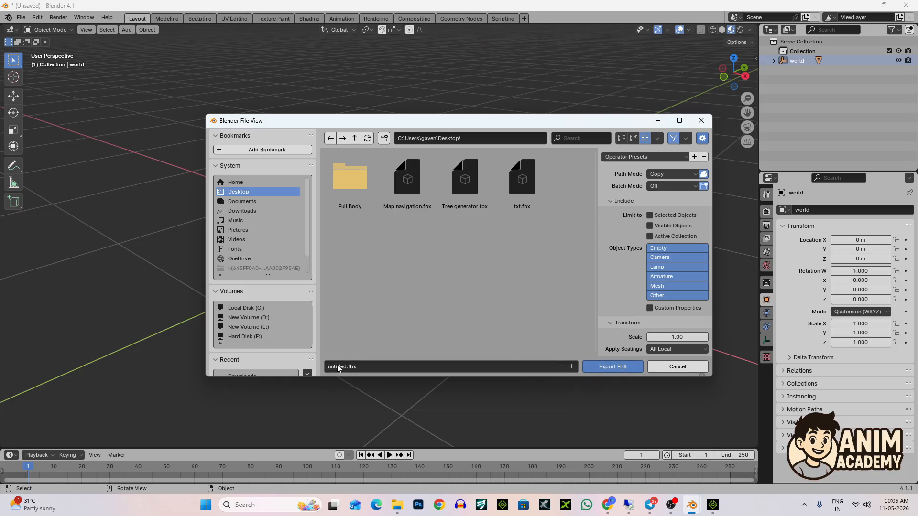
{"action": "left_click_drag", "start_coordinate": [347, 367], "coordinate": [328, 367]}
{"action": "type", "text": "t"}
{"action": "key", "text": "Return"}
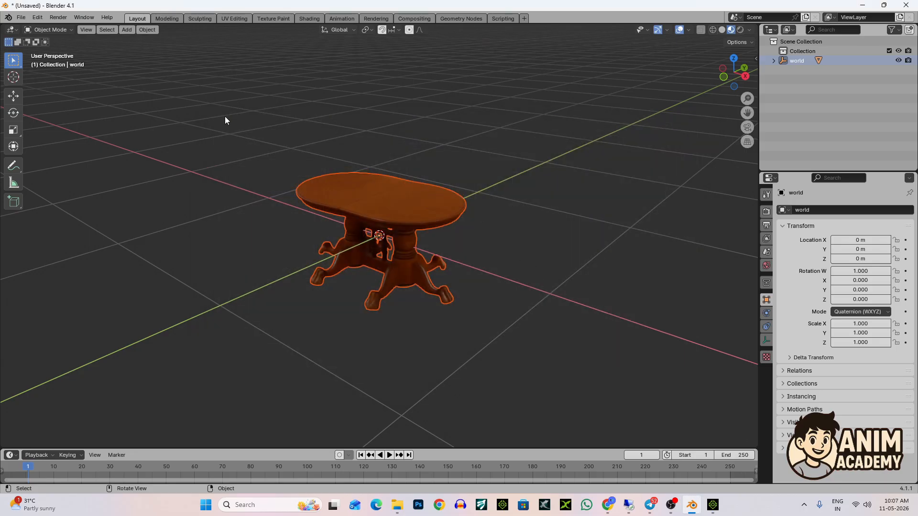
Switch to iClone and bring tableee.fbx from the Desktop folder into the scene as a prop
{"action": "left_click", "coordinate": [713, 505]}
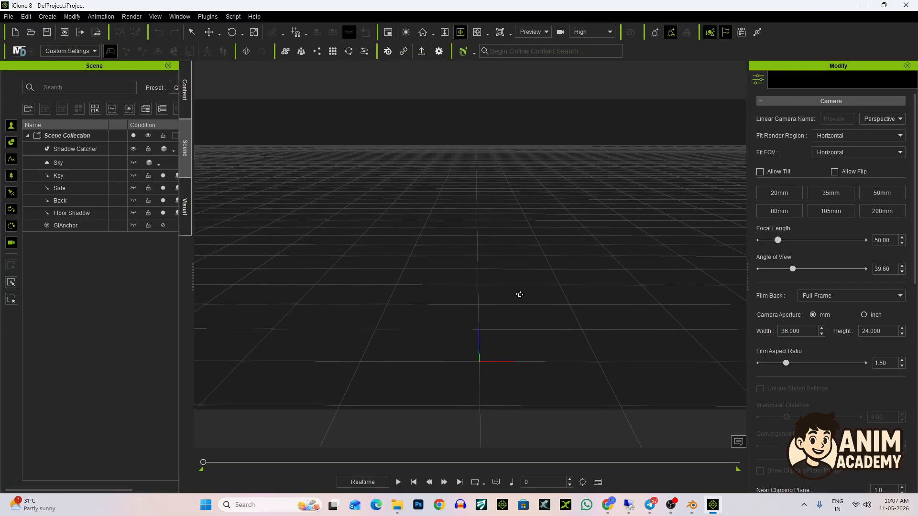
{"action": "left_click", "coordinate": [397, 505]}
{"action": "left_click", "coordinate": [35, 138]}
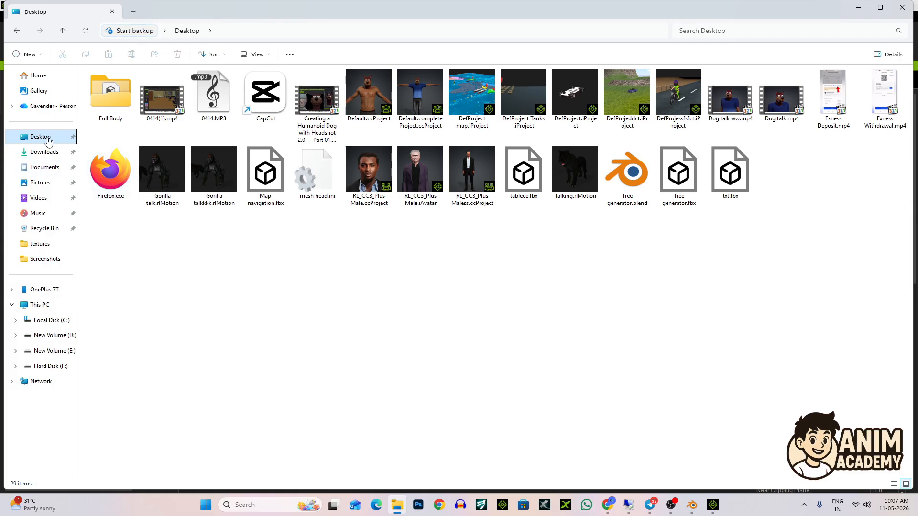
{"action": "left_click", "coordinate": [45, 153]}
{"action": "left_click", "coordinate": [42, 138]}
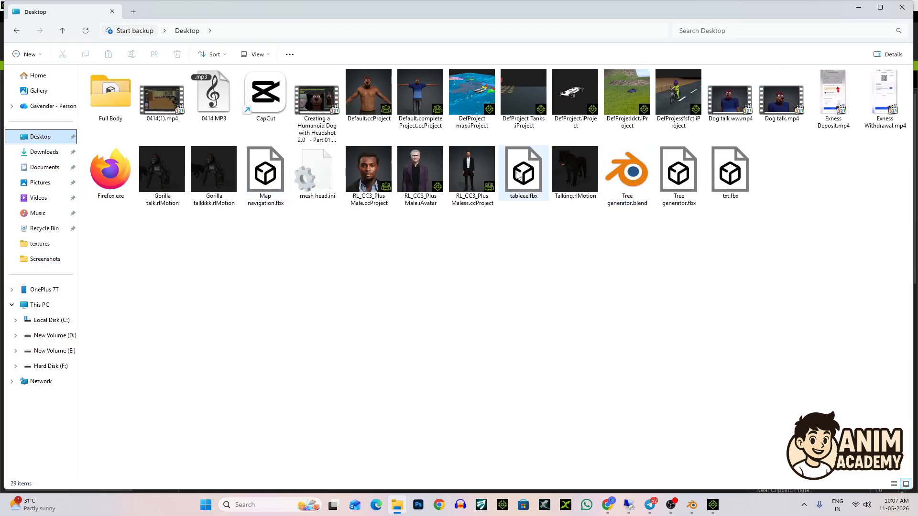
{"action": "left_click_drag", "start_coordinate": [519, 176], "coordinate": [474, 298]}
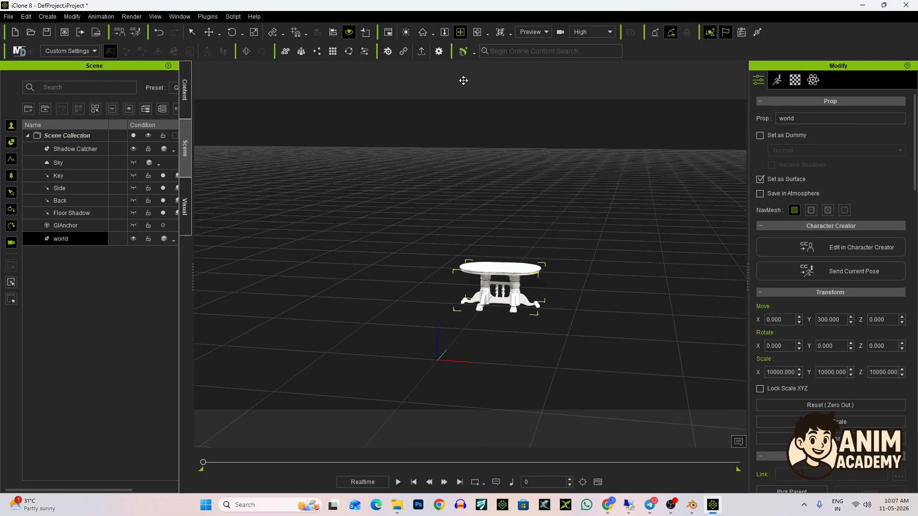
Examine the imported table up close from several angles to check its shape and surface
{"action": "left_click", "coordinate": [423, 33]}
{"action": "left_click", "coordinate": [445, 33]}
{"action": "left_click_drag", "start_coordinate": [549, 133], "coordinate": [587, 196]}
{"action": "right_click_drag", "start_coordinate": [586, 197], "coordinate": [555, 239]}
{"action": "left_click", "coordinate": [461, 32]}
{"action": "left_click_drag", "start_coordinate": [471, 151], "coordinate": [512, 201]}
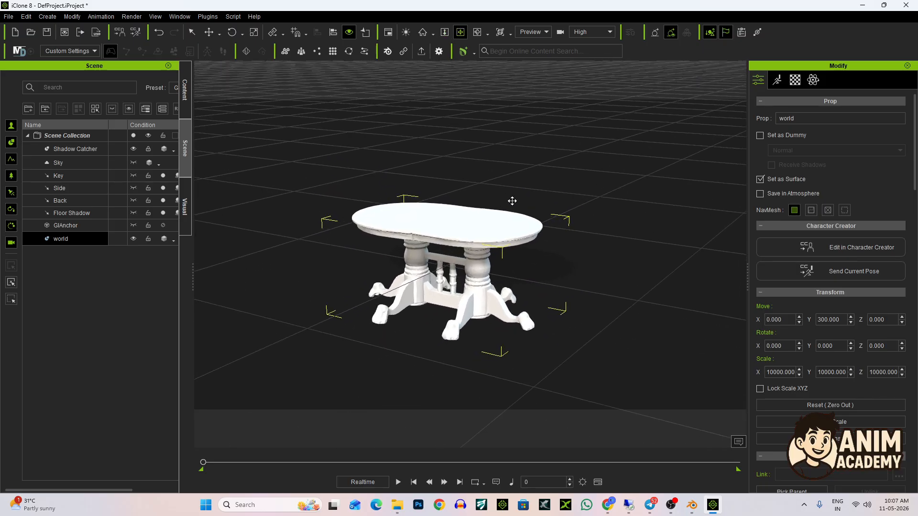
{"action": "scroll", "coordinate": [507, 200], "scroll_direction": "up", "scroll_amount": 3}
{"action": "scroll", "coordinate": [473, 240], "scroll_direction": "down", "scroll_amount": 1}
{"action": "scroll", "coordinate": [483, 244], "scroll_direction": "up", "scroll_amount": 1}
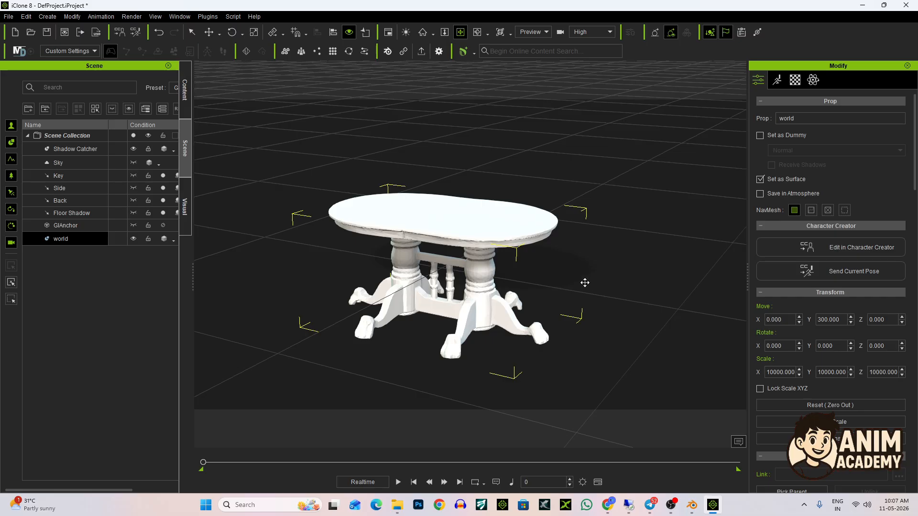
Try pngegg (13).png from Downloads as the base color texture of the table's Material_0, and undo it
{"action": "left_click", "coordinate": [795, 80]}
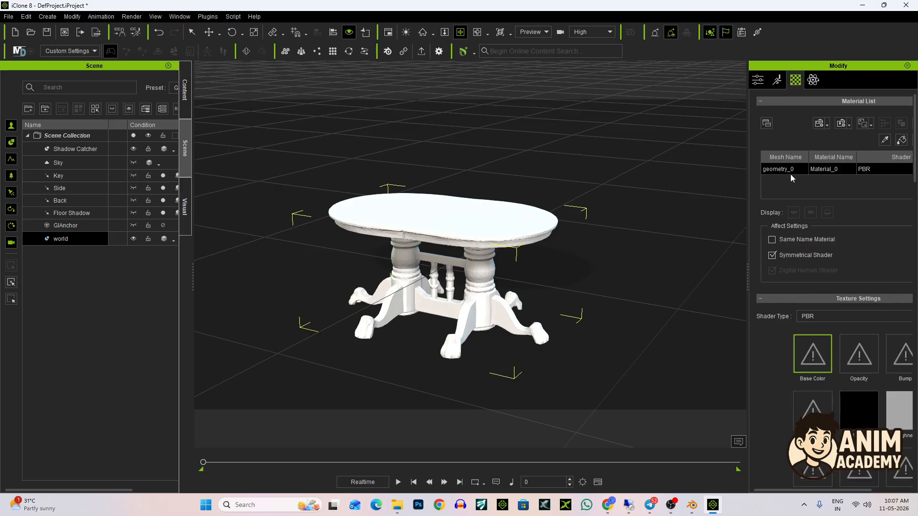
{"action": "double_click", "coordinate": [819, 346]}
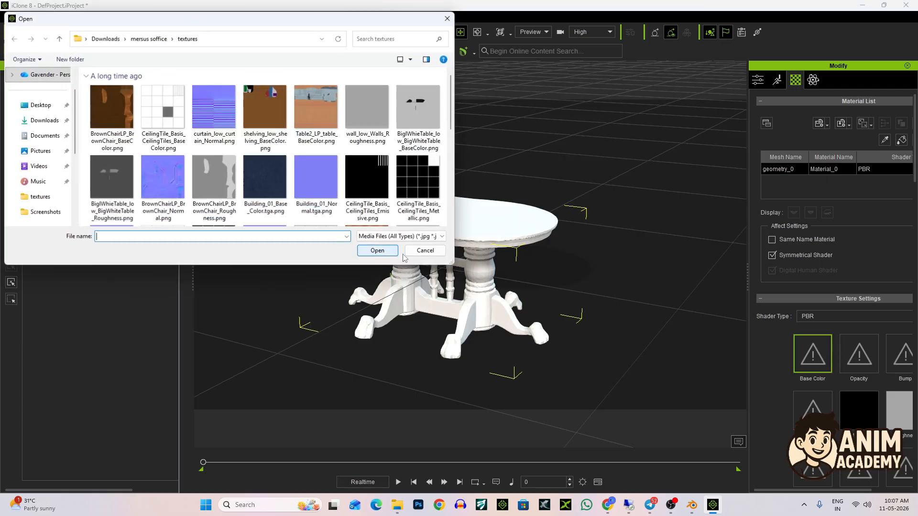
{"action": "left_click", "coordinate": [56, 123]}
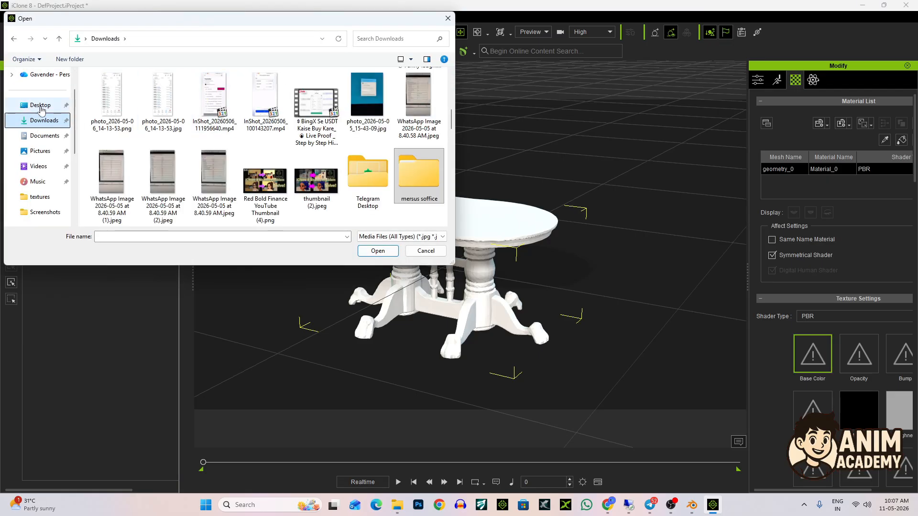
{"action": "left_click", "coordinate": [40, 105]}
{"action": "left_click", "coordinate": [44, 120]}
{"action": "left_click", "coordinate": [162, 112]}
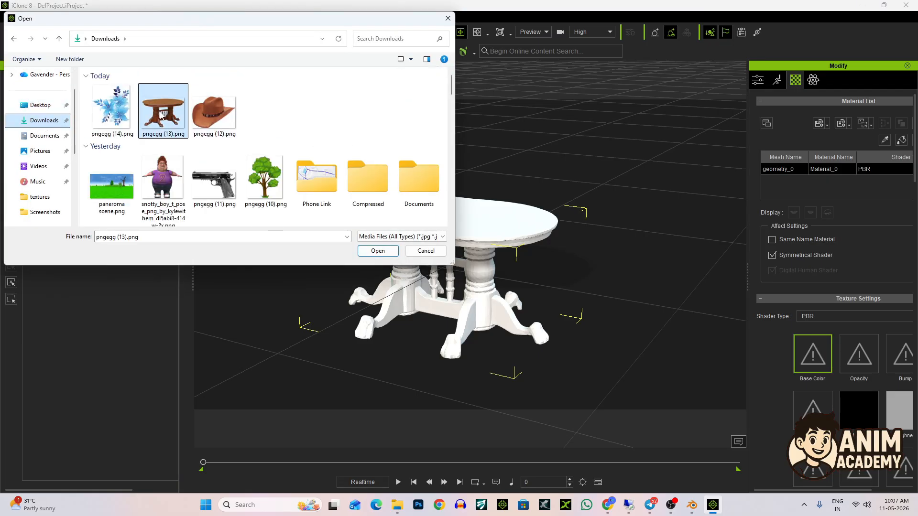
{"action": "left_click", "coordinate": [378, 250]}
{"action": "right_click_drag", "start_coordinate": [472, 246], "coordinate": [481, 225]}
{"action": "left_click", "coordinate": [159, 33]}
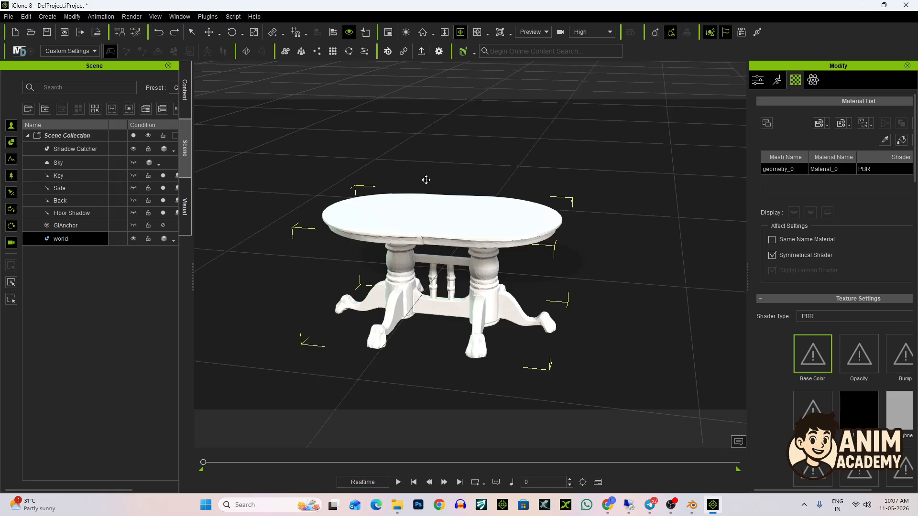
Switch to Blender and display the table's texture Image_0 in the UV Editing workspace
{"action": "left_click", "coordinate": [692, 505]}
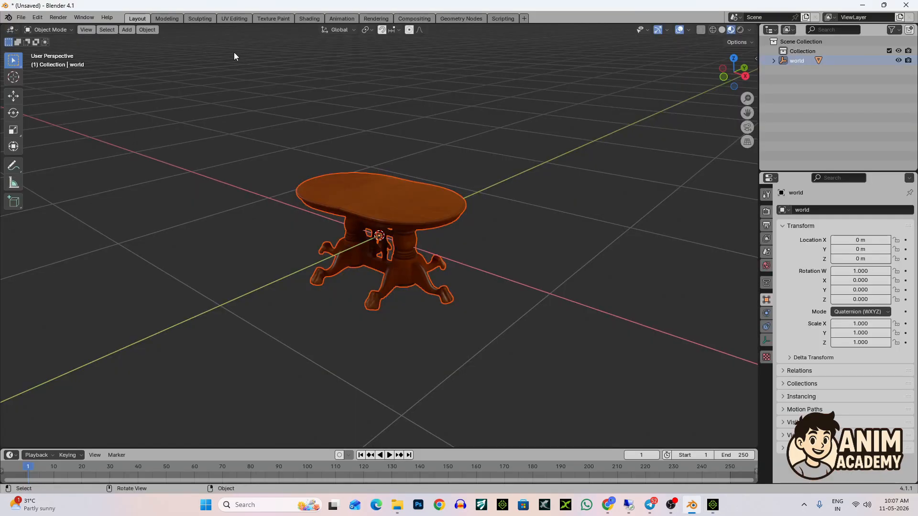
{"action": "left_click", "coordinate": [234, 19]}
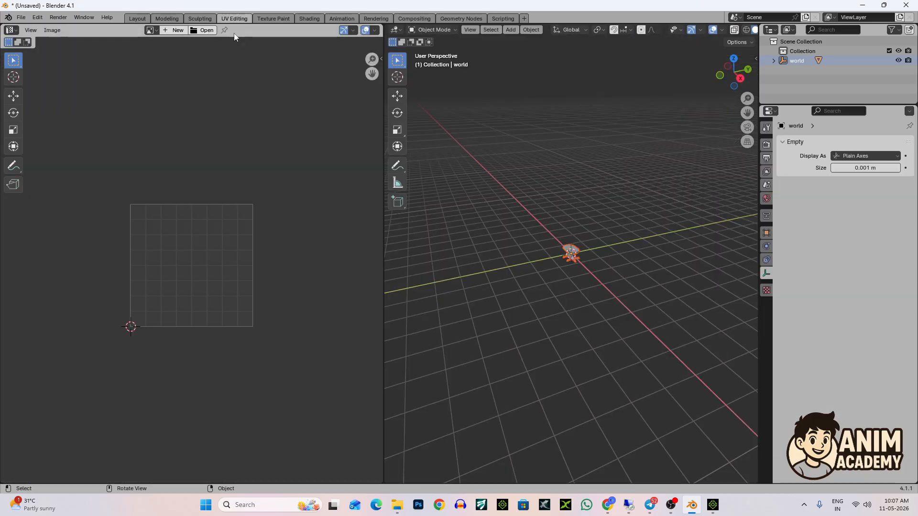
{"action": "left_click", "coordinate": [152, 30]}
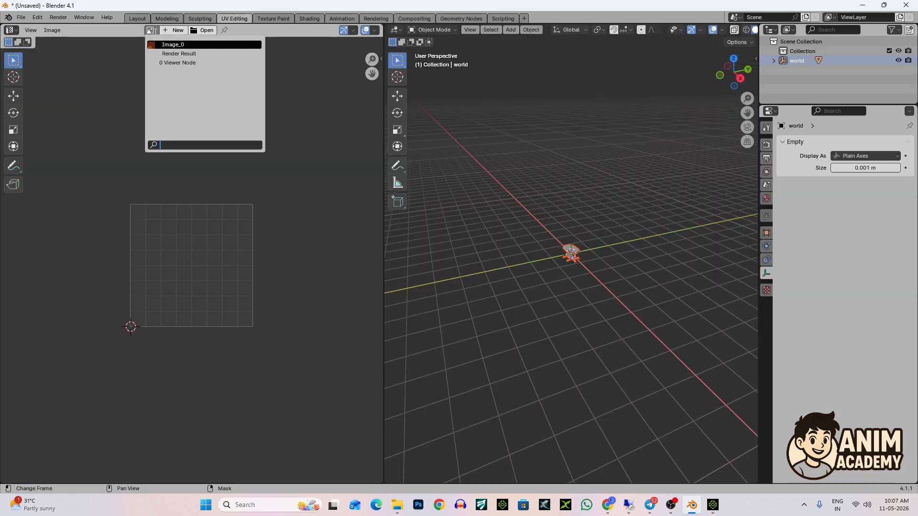
{"action": "left_click", "coordinate": [170, 46]}
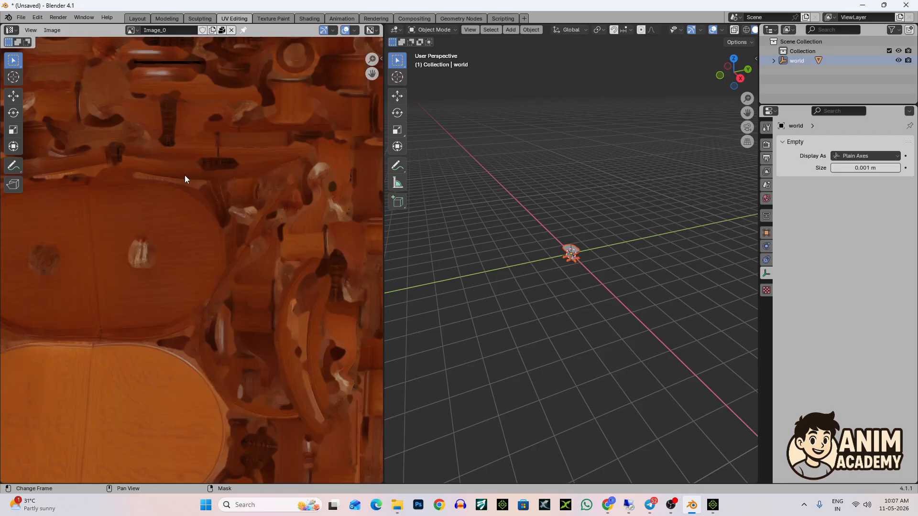
Save the table texture Image_0 to the Desktop folder as the PNG file Image_0.png
{"action": "scroll", "coordinate": [185, 175], "scroll_direction": "down", "scroll_amount": 2}
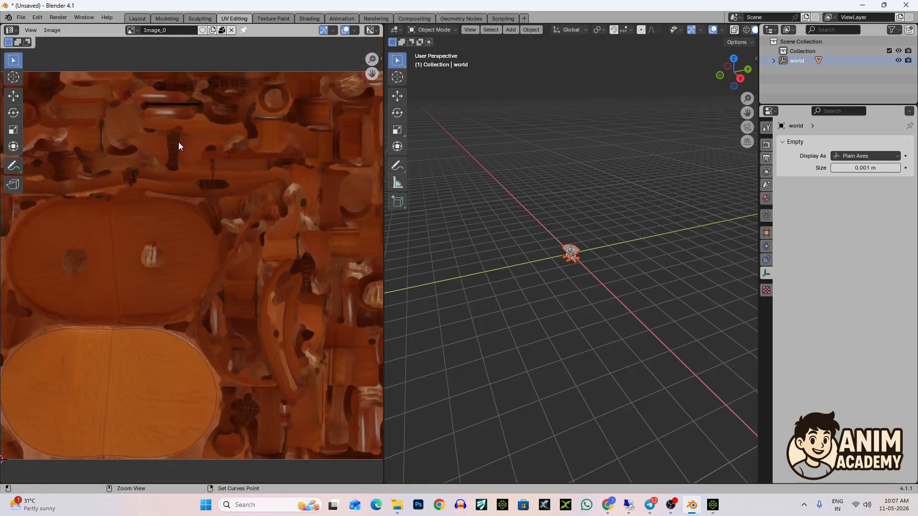
{"action": "scroll", "coordinate": [182, 191], "scroll_direction": "down", "scroll_amount": 3}
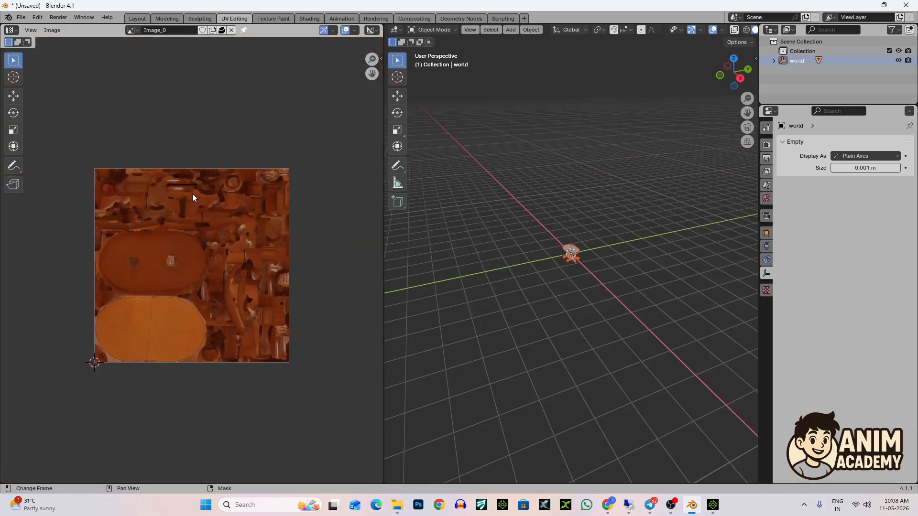
{"action": "scroll", "coordinate": [193, 194], "scroll_direction": "up", "scroll_amount": 1}
{"action": "scroll", "coordinate": [193, 194], "scroll_direction": "down", "scroll_amount": 3}
{"action": "scroll", "coordinate": [193, 208], "scroll_direction": "up", "scroll_amount": 1}
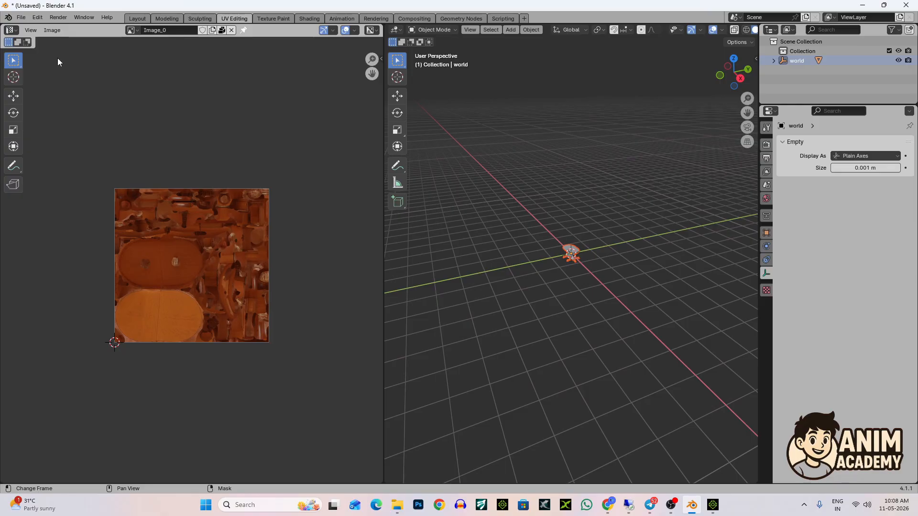
{"action": "left_click", "coordinate": [52, 32]}
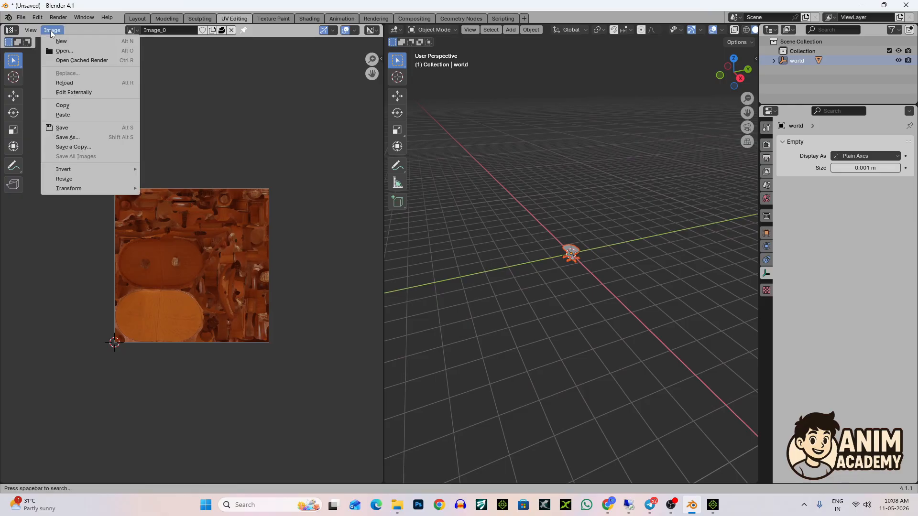
{"action": "left_click", "coordinate": [74, 139]}
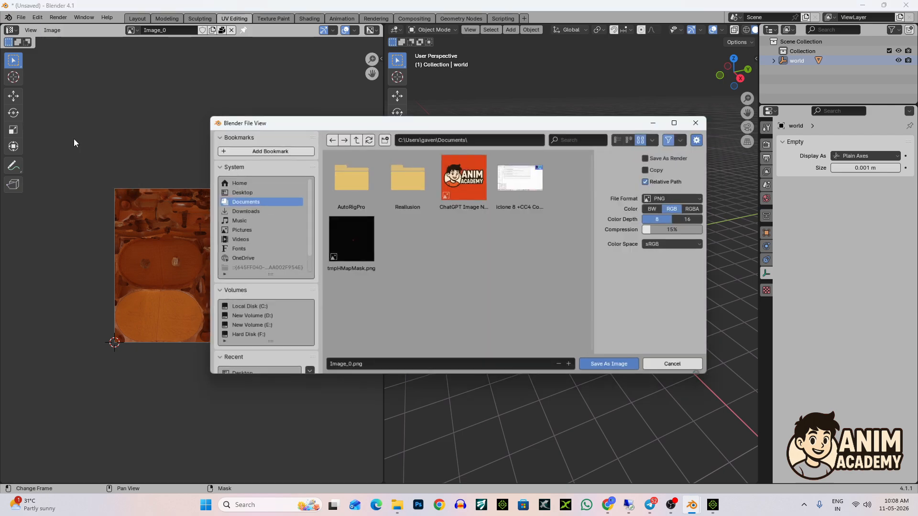
{"action": "left_click", "coordinate": [244, 191]}
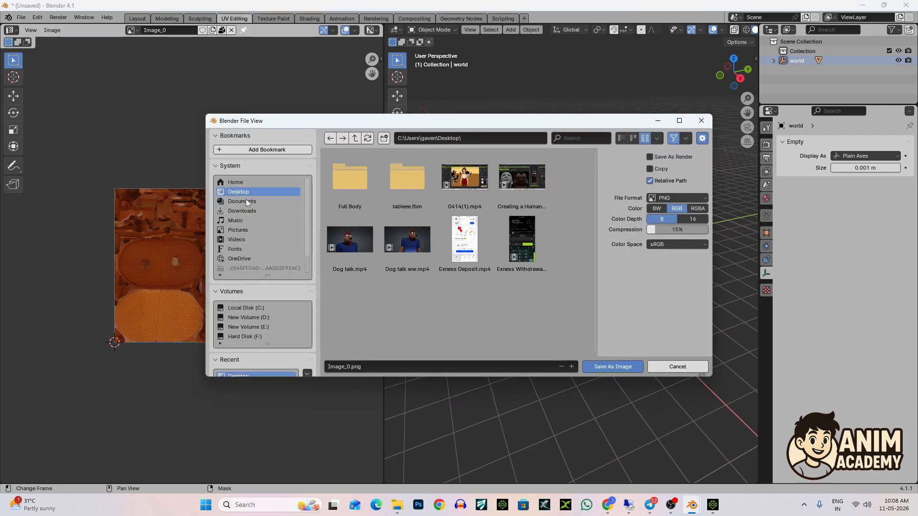
{"action": "left_click", "coordinate": [598, 366]}
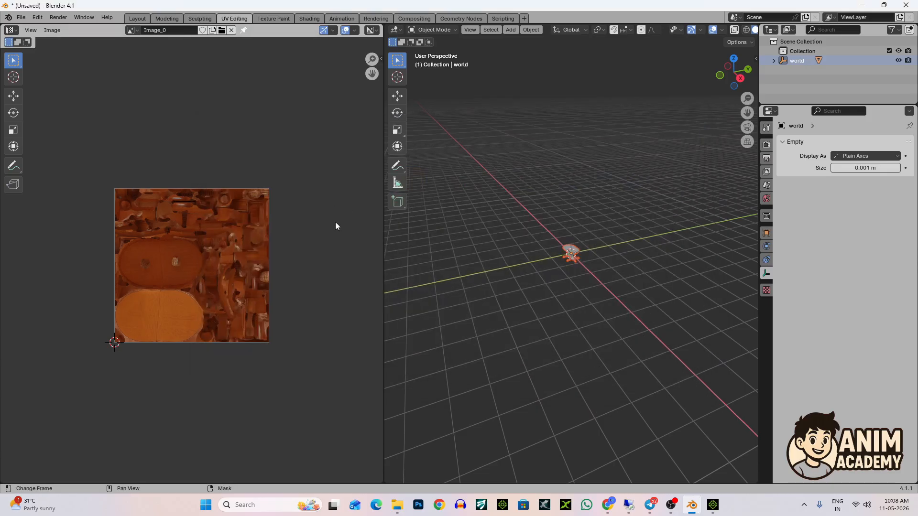
Switch to iClone and load Image_0.png from the Desktop folder as the base color texture of the table's Material_0
{"action": "left_click", "coordinate": [716, 508]}
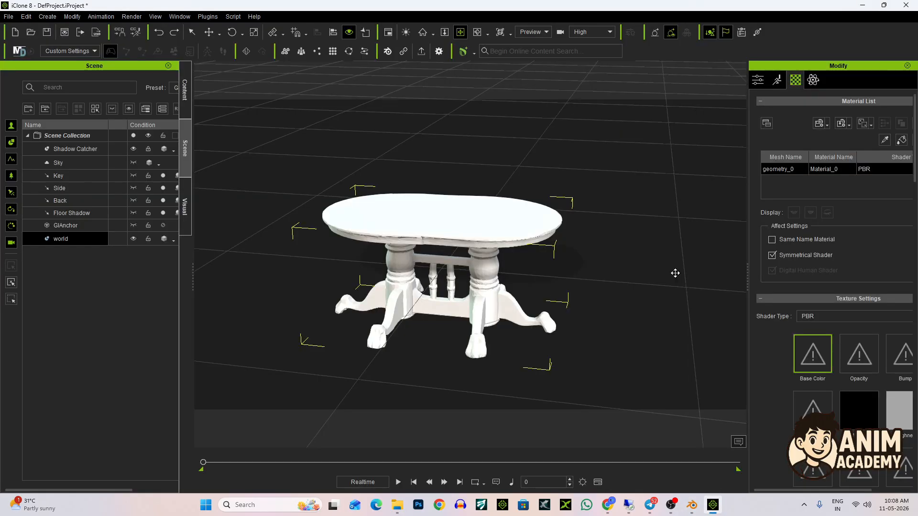
{"action": "double_click", "coordinate": [812, 354]}
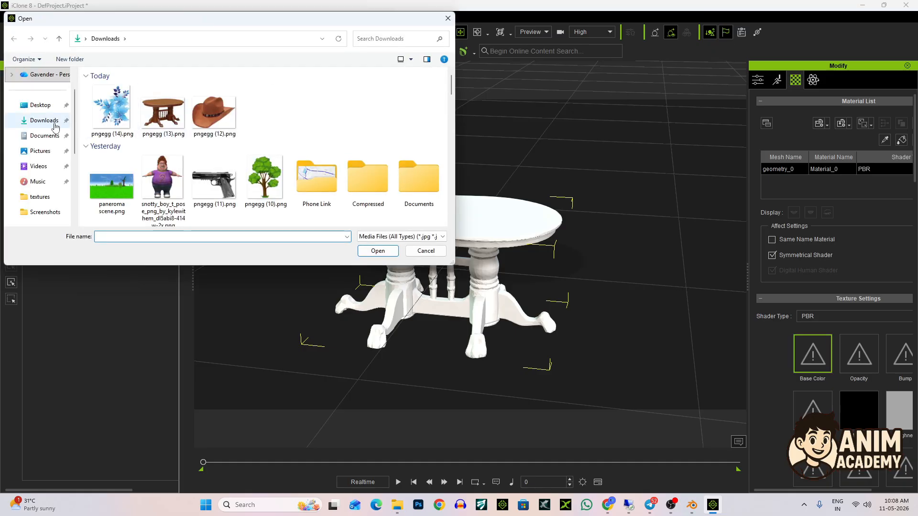
{"action": "left_click", "coordinate": [40, 105]}
{"action": "left_click", "coordinate": [175, 174]}
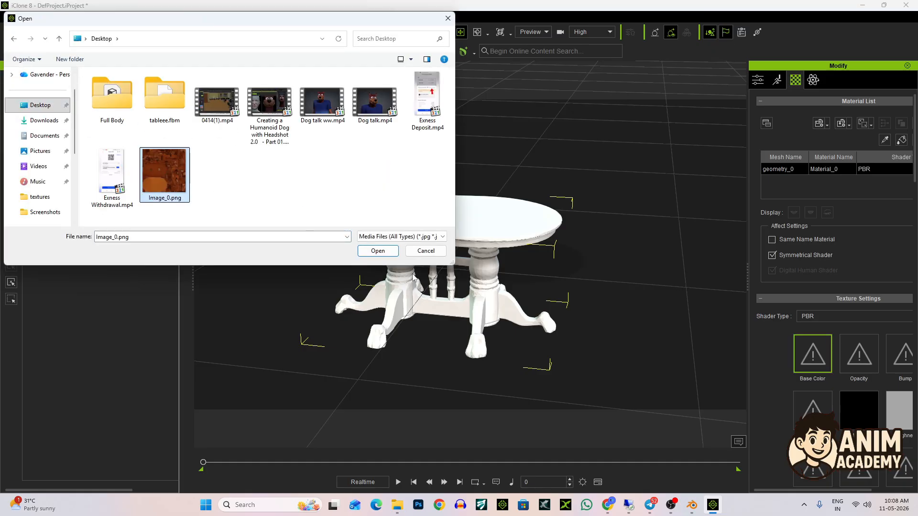
{"action": "left_click", "coordinate": [382, 251]}
{"action": "right_click_drag", "start_coordinate": [587, 236], "coordinate": [531, 234]}
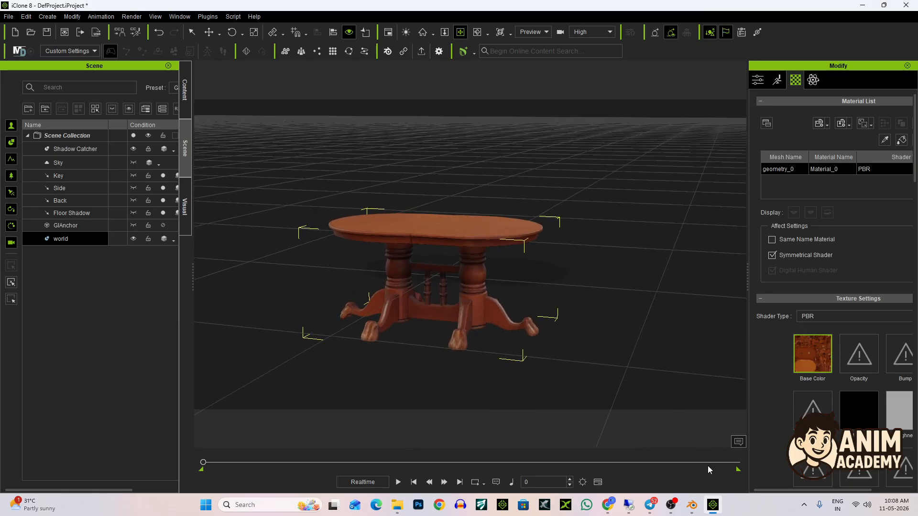
Switch to Blender, unlink Image_0 from the image editor and return to the Layout workspace
{"action": "left_click", "coordinate": [692, 505]}
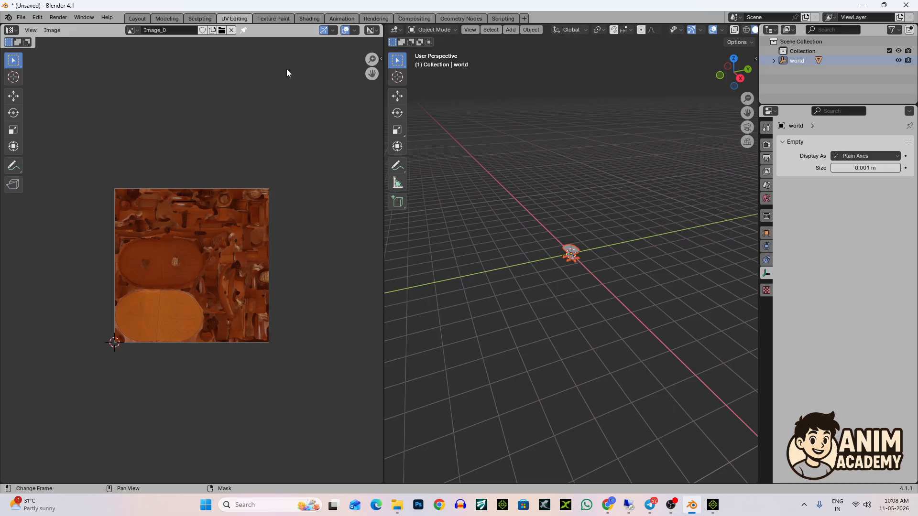
{"action": "left_click", "coordinate": [231, 30]}
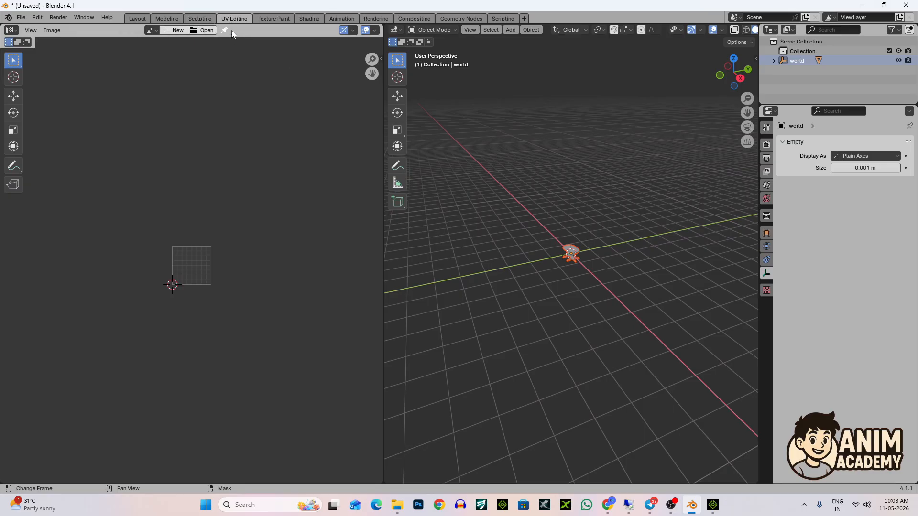
{"action": "left_click", "coordinate": [135, 19]}
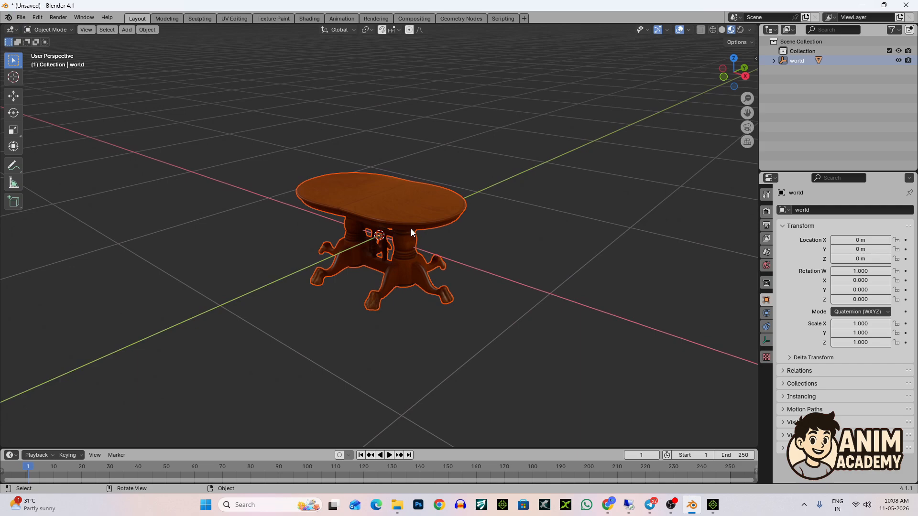
Start a new General file and delete its default camera, cube and light
{"action": "left_click", "coordinate": [23, 19]}
{"action": "mouse_move", "coordinate": [34, 30]}
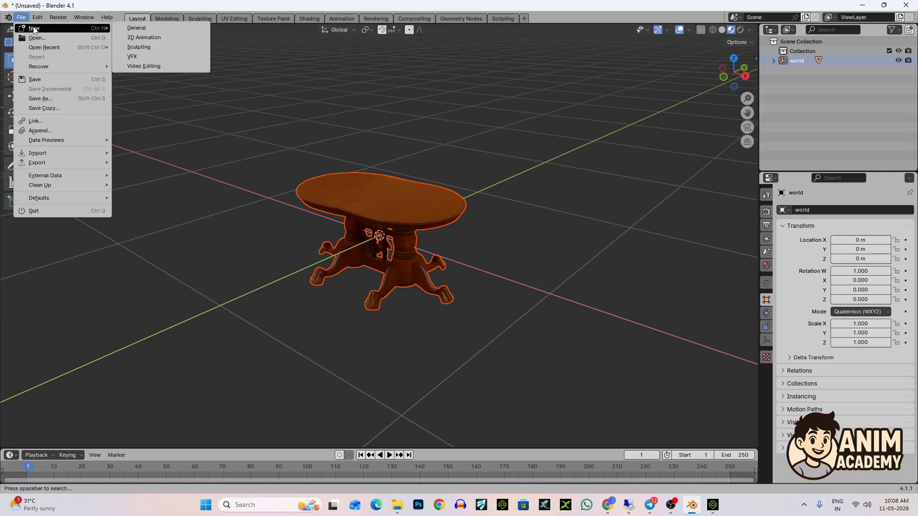
{"action": "left_click", "coordinate": [136, 28]}
{"action": "left_click", "coordinate": [477, 270]}
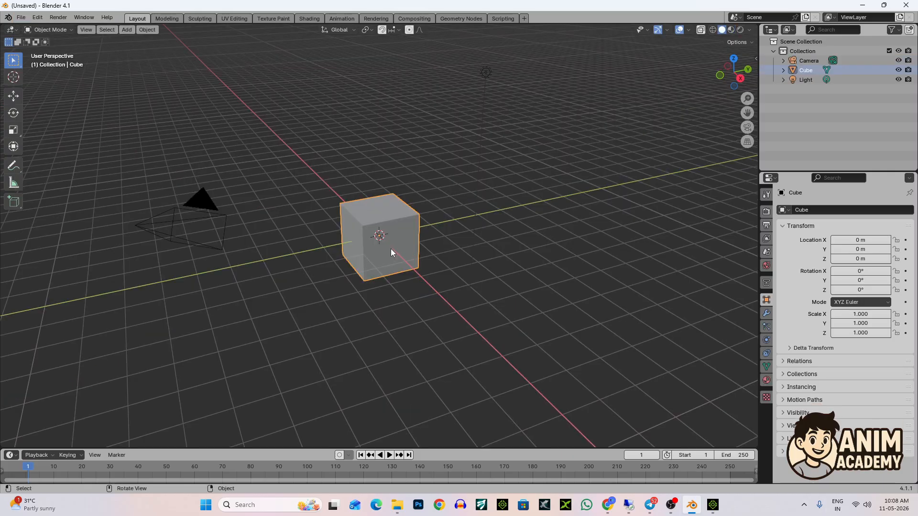
{"action": "left_click_drag", "start_coordinate": [115, 163], "coordinate": [513, 345]}
{"action": "key", "text": "Delete"}
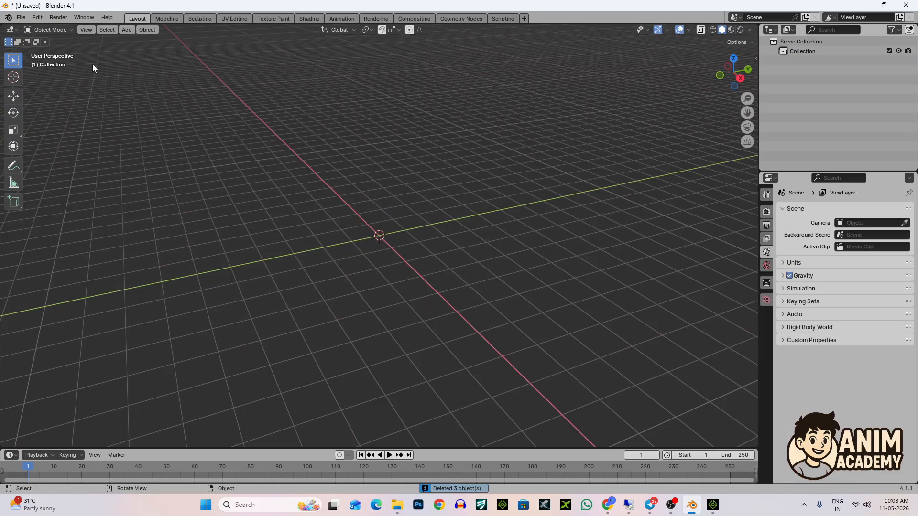
Import Hat .glb from the Downloads folder as glTF 2.0 and show the hat in Material Preview shading
{"action": "left_click", "coordinate": [24, 18]}
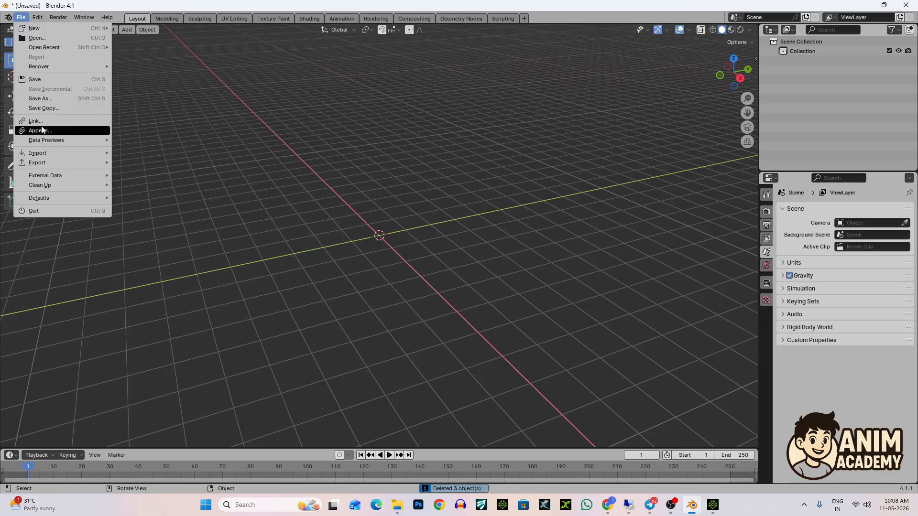
{"action": "mouse_move", "coordinate": [39, 153]}
{"action": "left_click", "coordinate": [143, 258]}
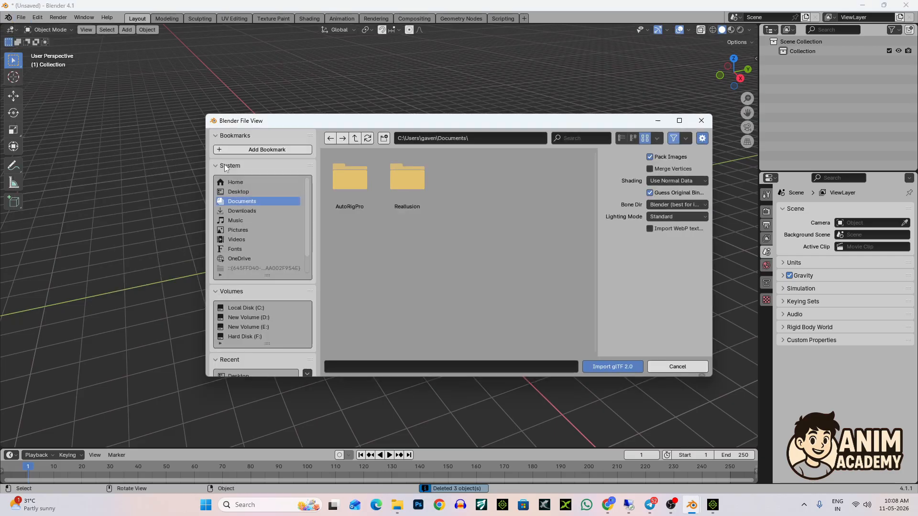
{"action": "left_click", "coordinate": [249, 211]}
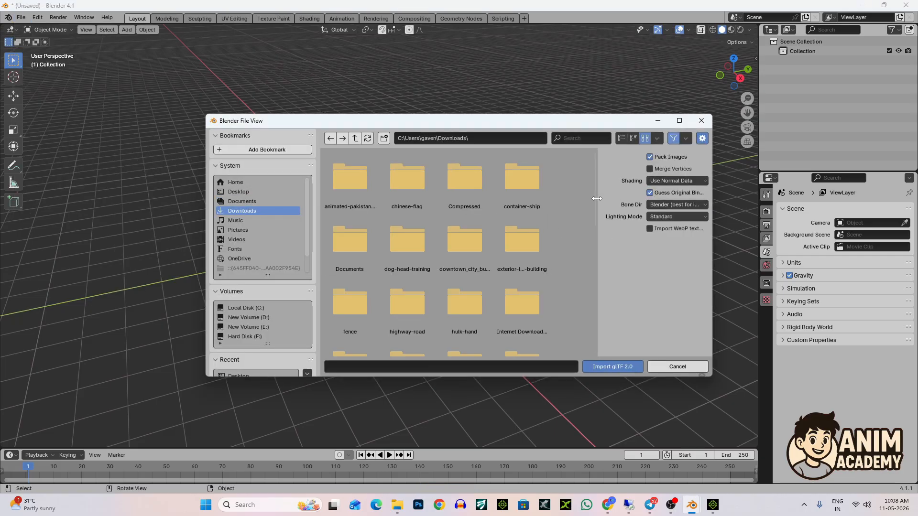
{"action": "left_click_drag", "start_coordinate": [597, 199], "coordinate": [593, 346]}
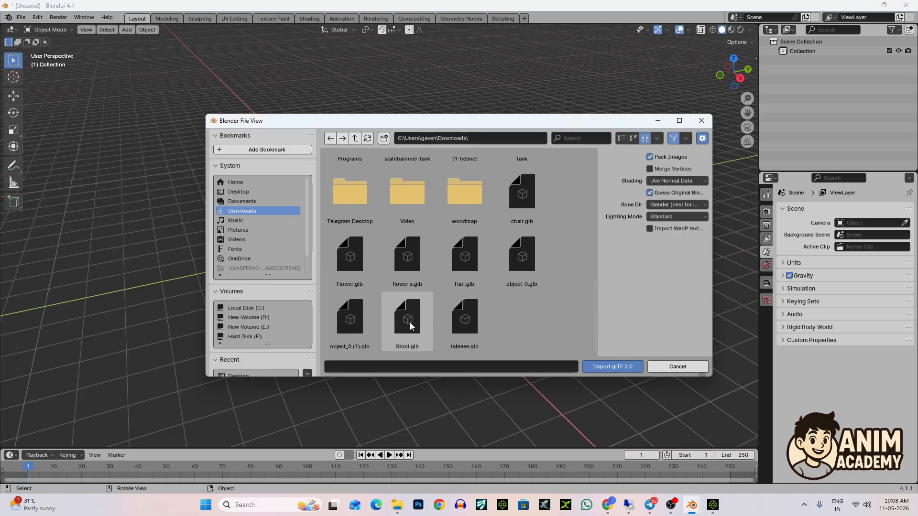
{"action": "double_click", "coordinate": [462, 271]}
{"action": "scroll", "coordinate": [454, 258], "scroll_direction": "up", "scroll_amount": 6}
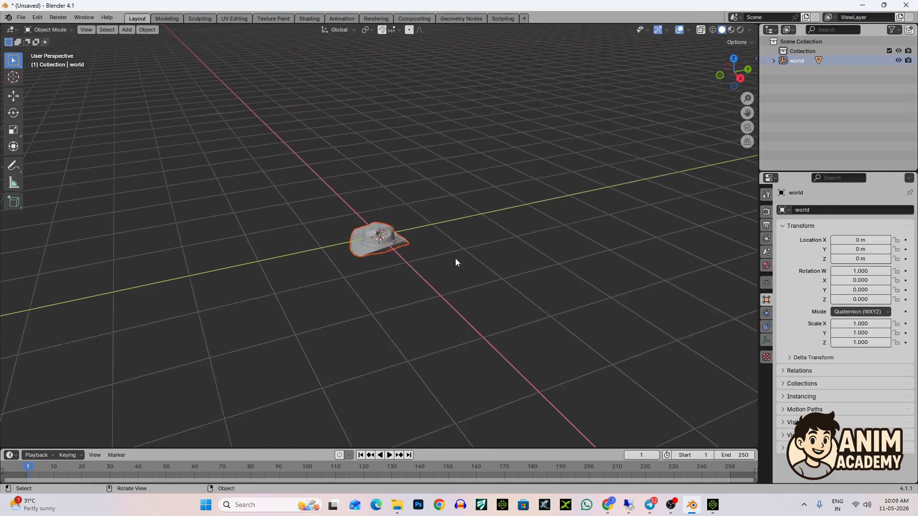
{"action": "left_click", "coordinate": [731, 30]}
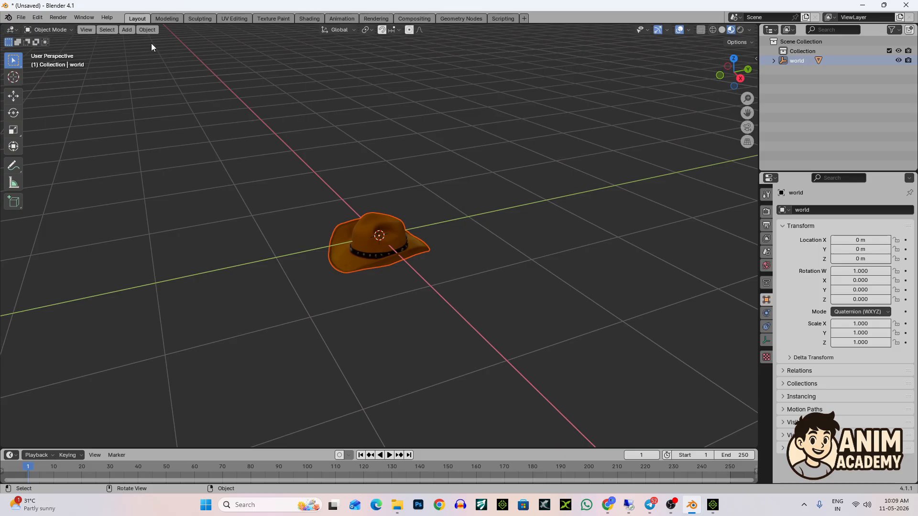
Export the hat to the Desktop folder as hat.fbx, with Path Mode set to Copy and textures embedded
{"action": "left_click", "coordinate": [21, 18]}
{"action": "mouse_move", "coordinate": [42, 163]}
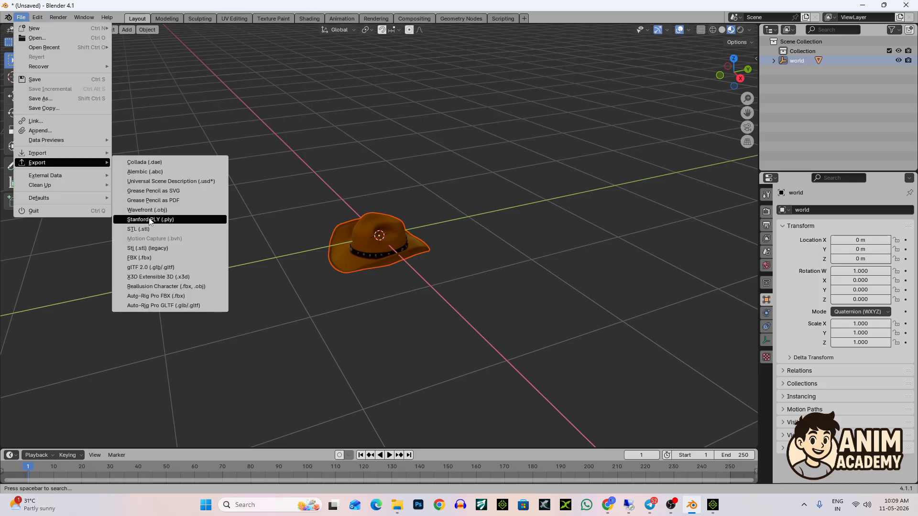
{"action": "left_click", "coordinate": [158, 262]}
{"action": "left_click", "coordinate": [692, 174]}
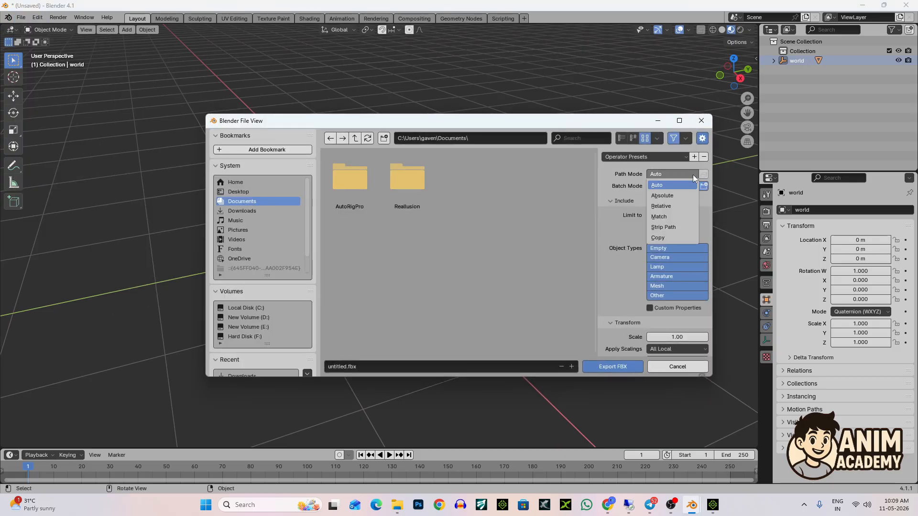
{"action": "left_click", "coordinate": [662, 239]}
{"action": "left_click", "coordinate": [704, 174]}
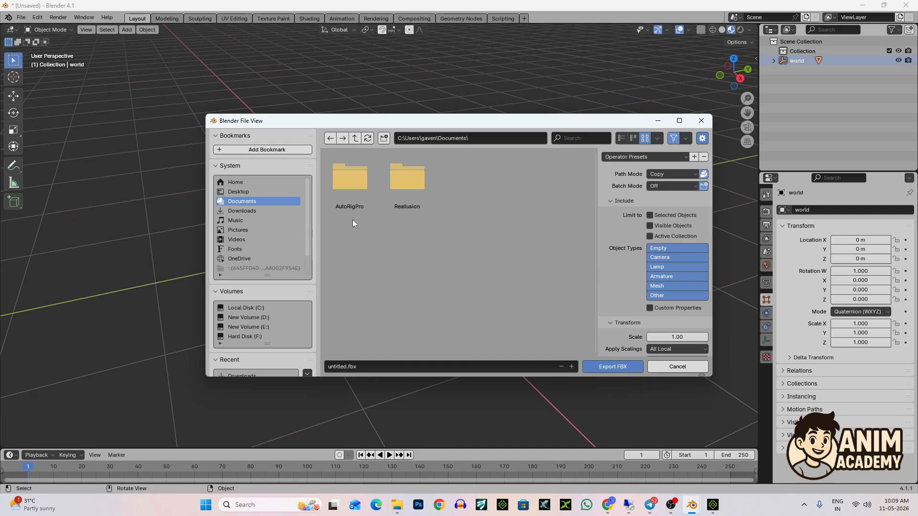
{"action": "left_click", "coordinate": [241, 195]}
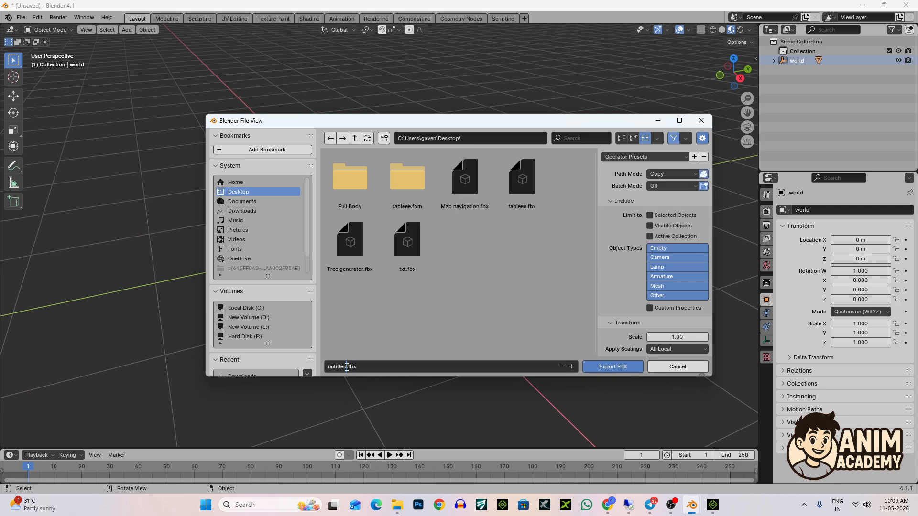
{"action": "type", "text": "hat"}
{"action": "left_click", "coordinate": [615, 366]}
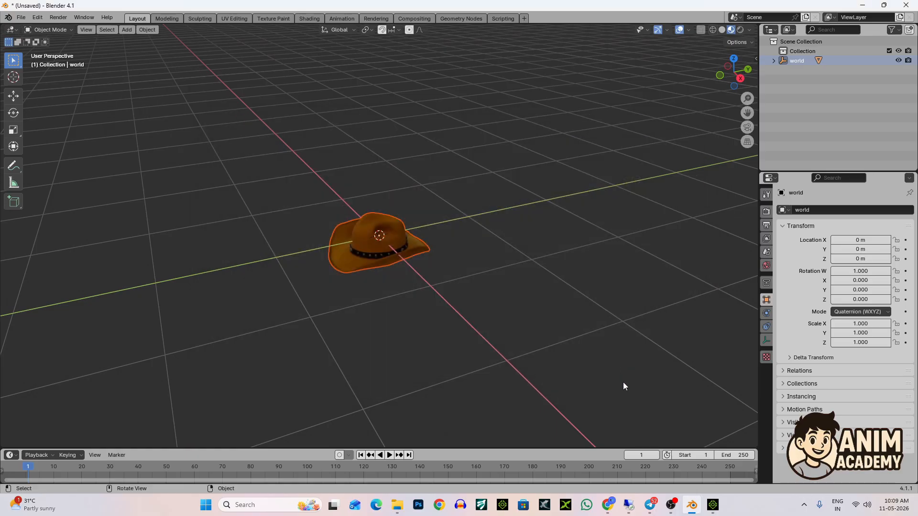
Switch to iClone and bring hat.fbx from the Desktop folder into the scene as a prop beside the table
{"action": "left_click", "coordinate": [713, 504]}
{"action": "left_click", "coordinate": [397, 504]}
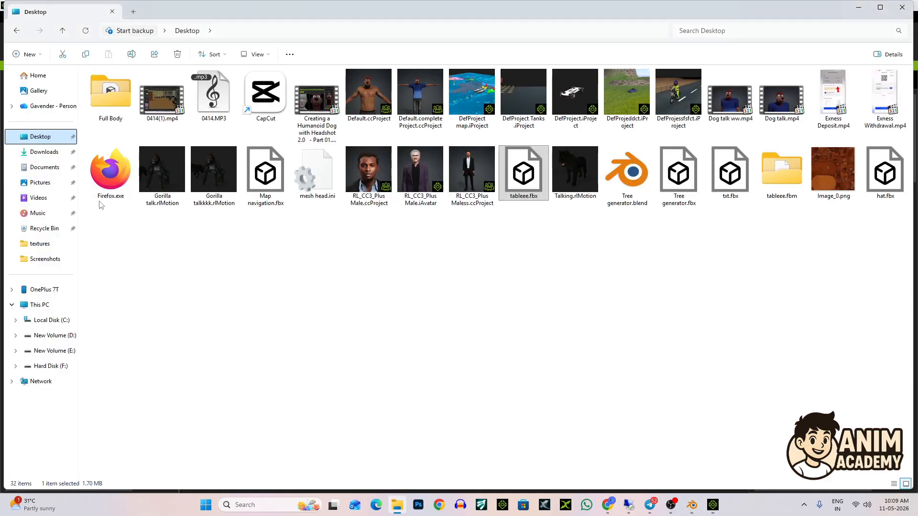
{"action": "left_click", "coordinate": [44, 152]}
{"action": "left_click", "coordinate": [57, 138]}
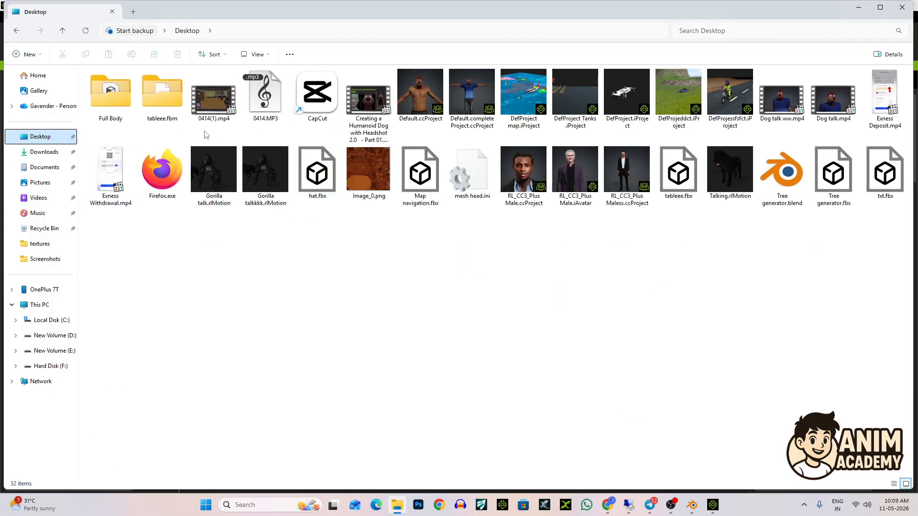
{"action": "left_click_drag", "start_coordinate": [317, 173], "coordinate": [660, 321]}
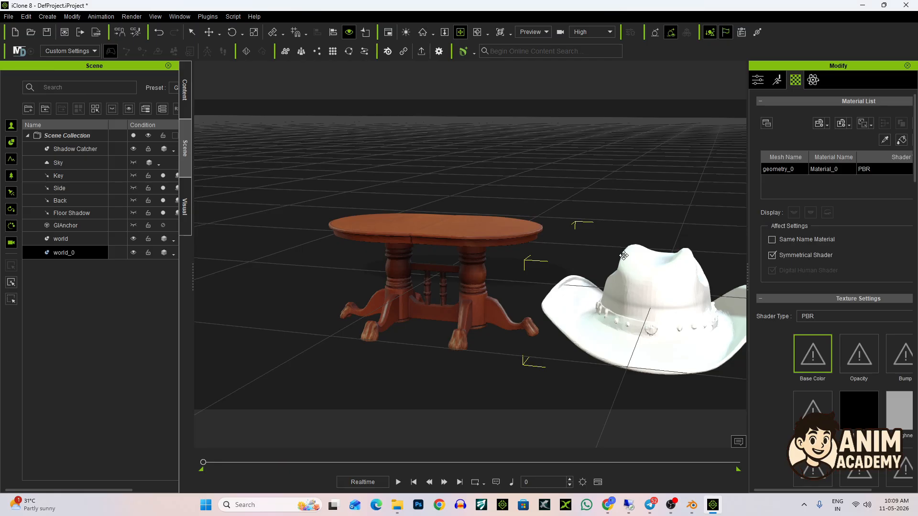
Switch to Blender and display the hat's texture Image_0 in the UV Editing workspace
{"action": "left_click", "coordinate": [690, 509]}
{"action": "left_click", "coordinate": [233, 19]}
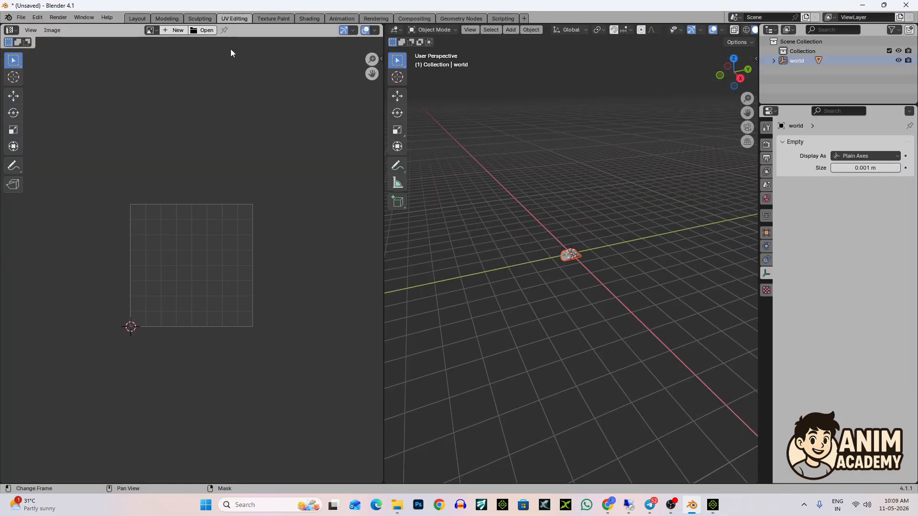
{"action": "left_click", "coordinate": [151, 30]}
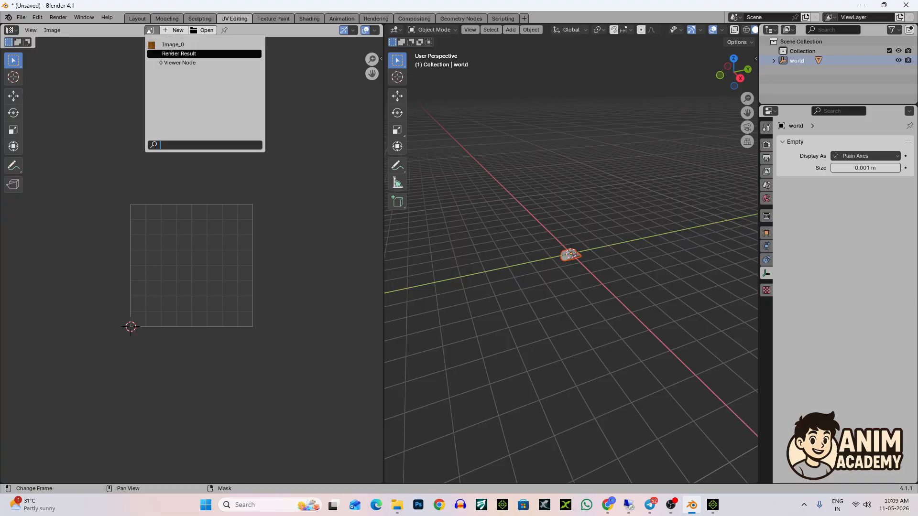
{"action": "left_click", "coordinate": [201, 50]}
{"action": "key", "text": "Home"}
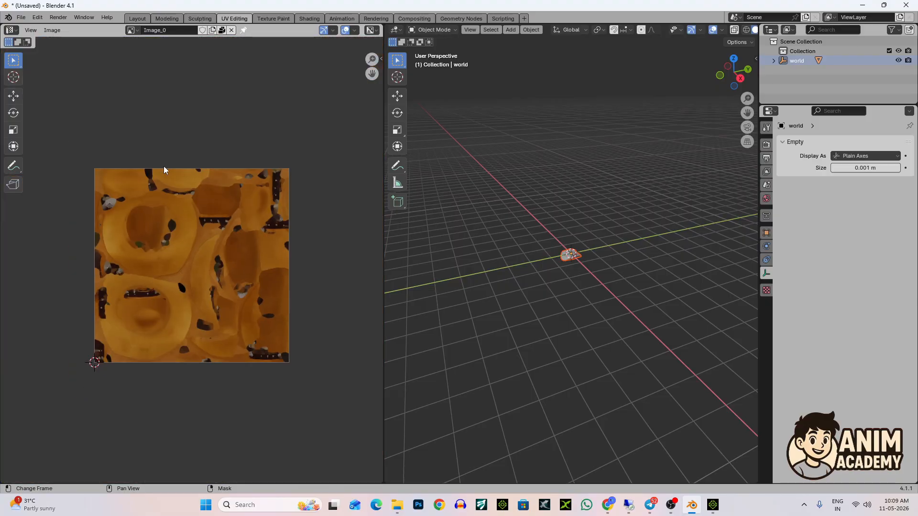
Save a copy of the hat texture to the Desktop folder as Image hat.png
{"action": "left_click", "coordinate": [53, 30]}
{"action": "left_click", "coordinate": [74, 147]}
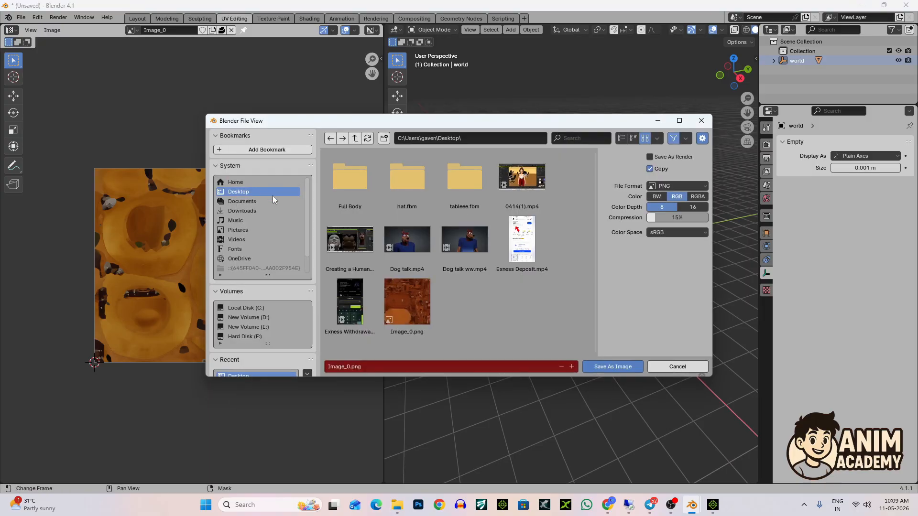
{"action": "left_click", "coordinate": [357, 367]}
{"action": "left_click", "coordinate": [350, 367]}
{"action": "key", "text": "BackSpace"}
{"action": "key", "text": "Return"}
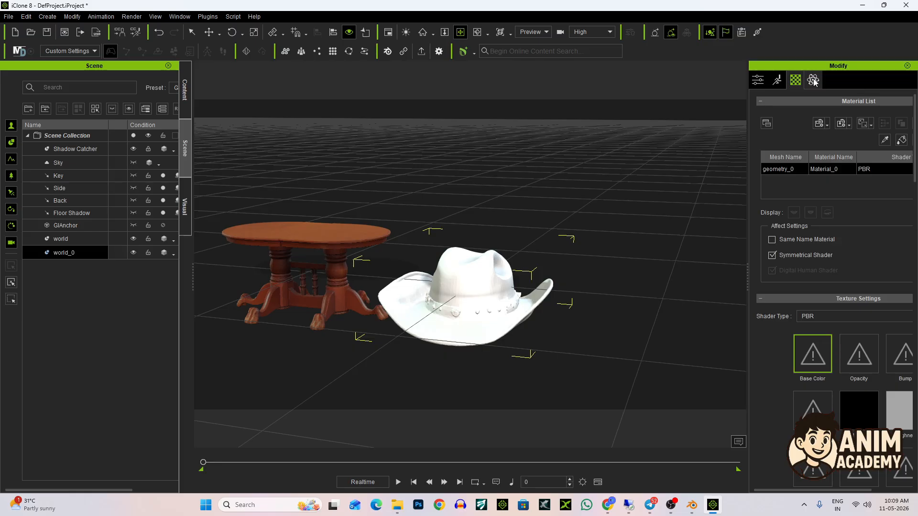
In iClone, load Image hat.png from the Desktop folder as the base color texture of the hat's Material_0
{"action": "double_click", "coordinate": [814, 356]}
{"action": "left_click", "coordinate": [231, 193]}
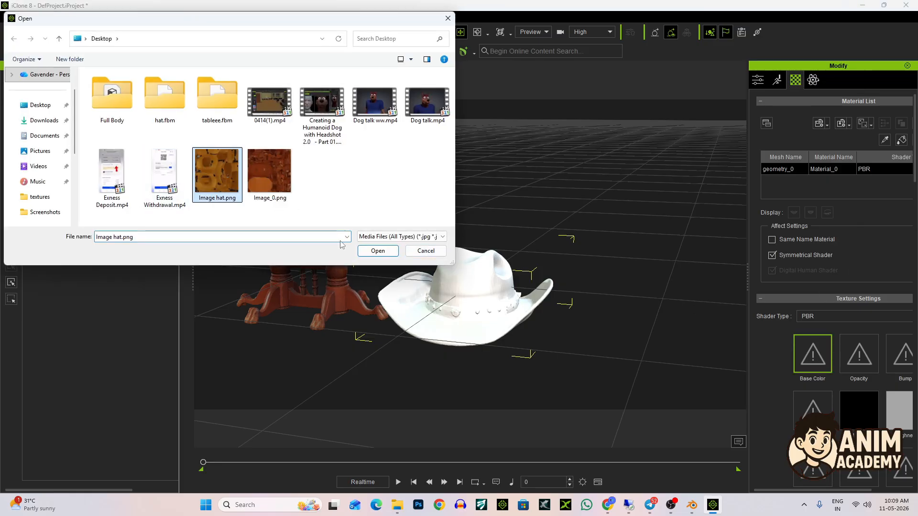
{"action": "left_click", "coordinate": [378, 251]}
{"action": "scroll", "coordinate": [512, 230], "scroll_direction": "down", "scroll_amount": 2}
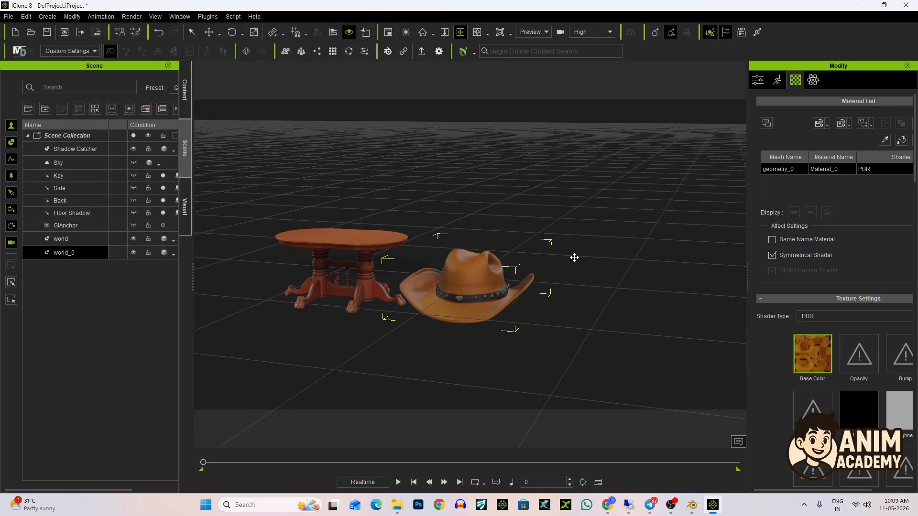
{"action": "right_click_drag", "start_coordinate": [574, 258], "coordinate": [539, 275]}
{"action": "left_click_drag", "start_coordinate": [491, 256], "coordinate": [530, 256]}
{"action": "right_click_drag", "start_coordinate": [530, 256], "coordinate": [535, 239]}
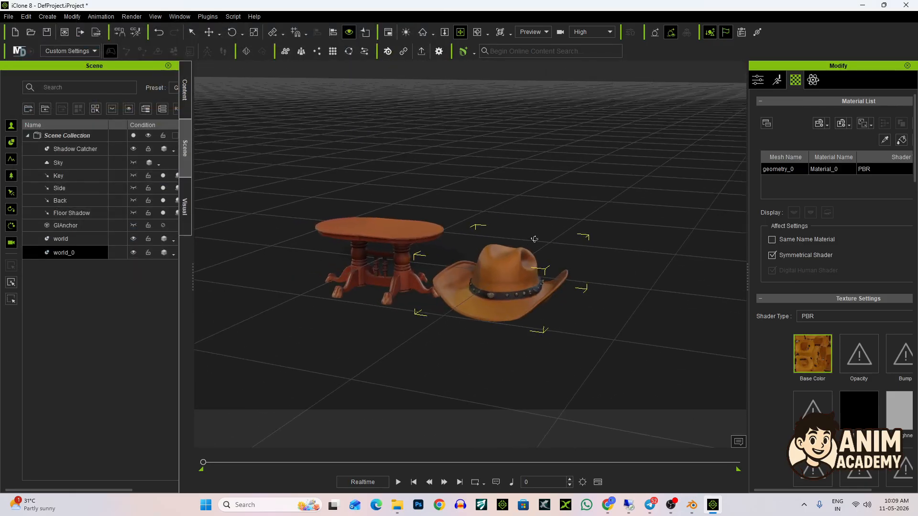